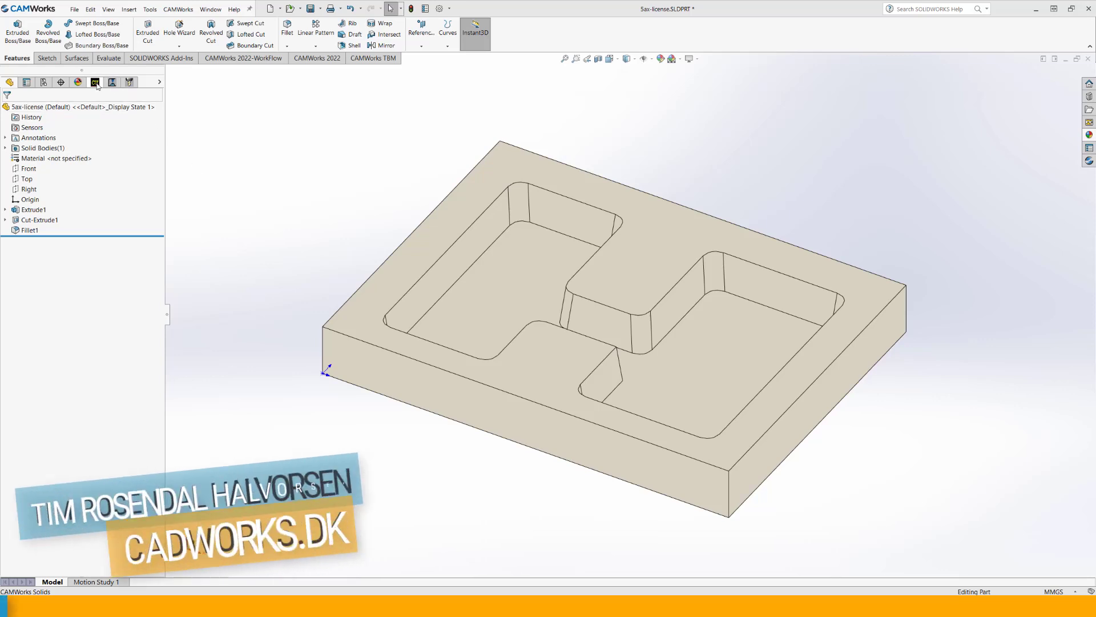
Show the CAMWorks NC Manager tree with Mill Part Setup1, closing an empty Multi Surface Feature definition
{"action": "left_click", "coordinate": [96, 82]}
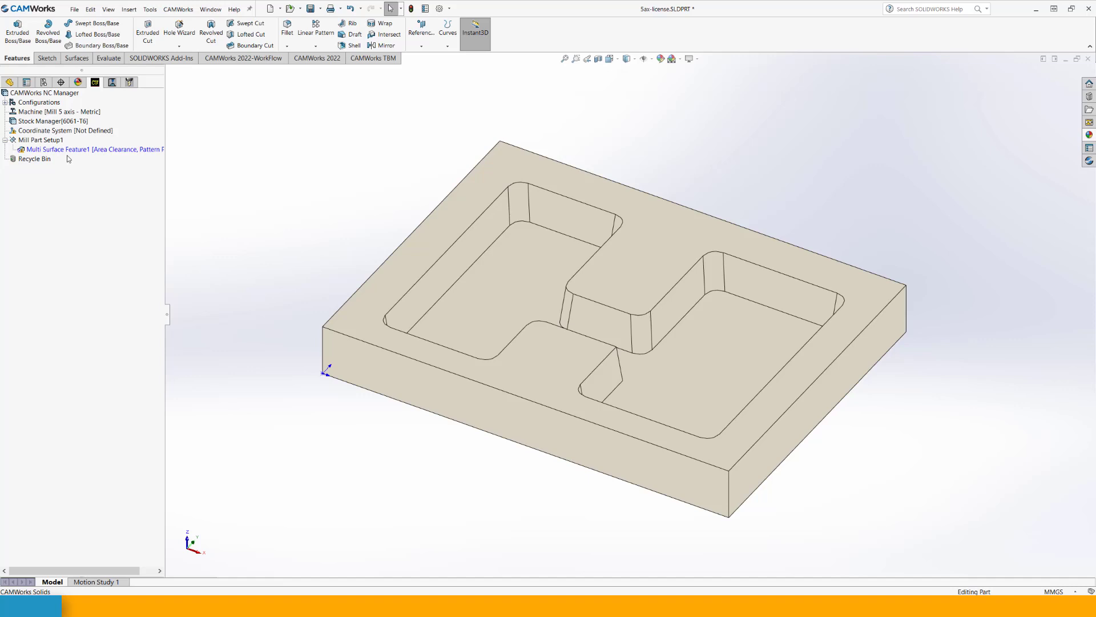
{"action": "right_click", "coordinate": [41, 140]}
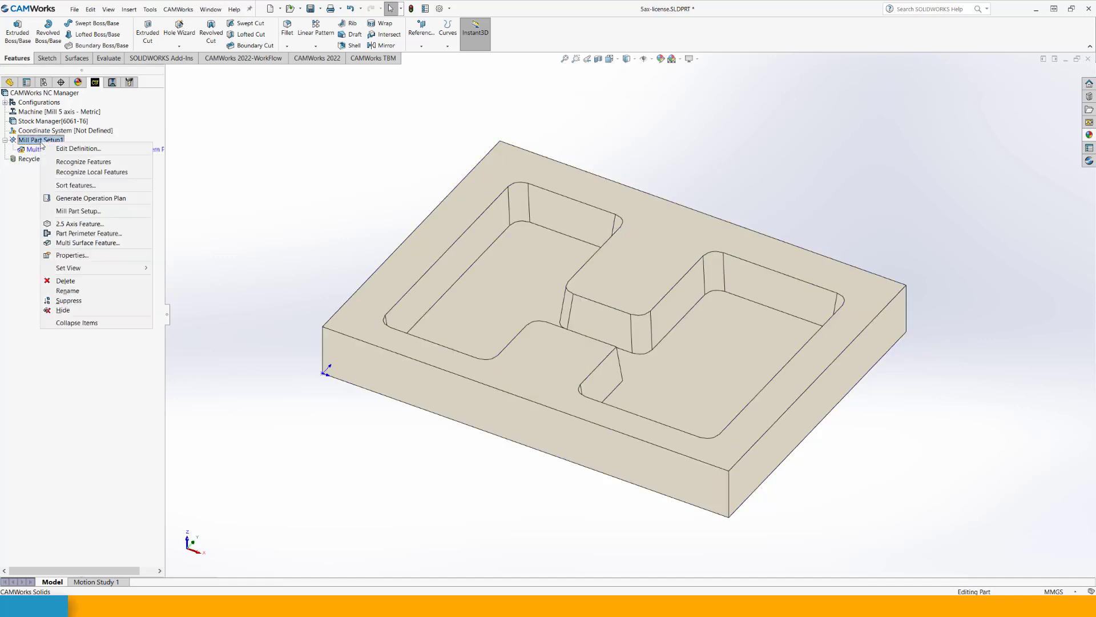
{"action": "left_click", "coordinate": [85, 243]}
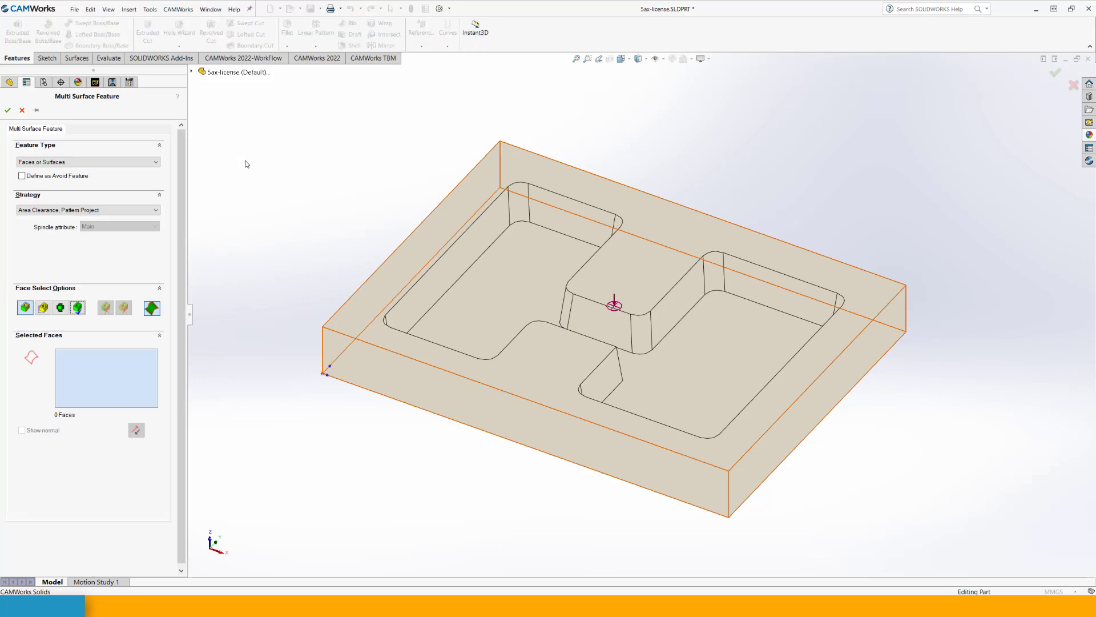
{"action": "left_click", "coordinate": [22, 110]}
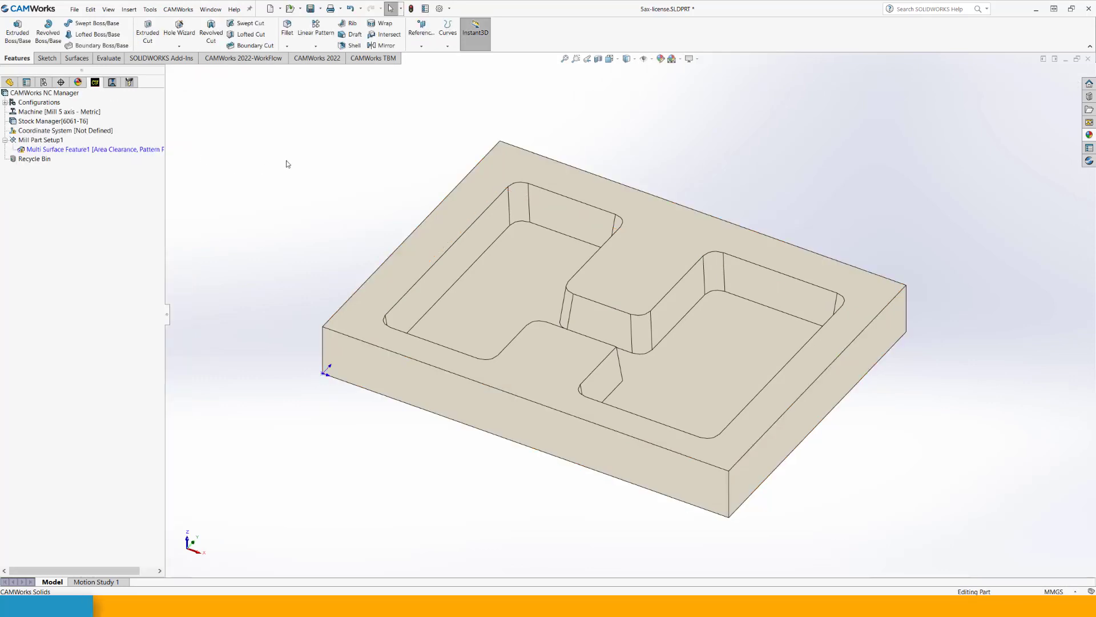
Select all tangent pocket wall faces and give them an orange appearance (RGB 232, 113, 0)
{"action": "left_click", "coordinate": [534, 215]}
{"action": "right_click", "coordinate": [543, 215]}
{"action": "left_click", "coordinate": [576, 222]}
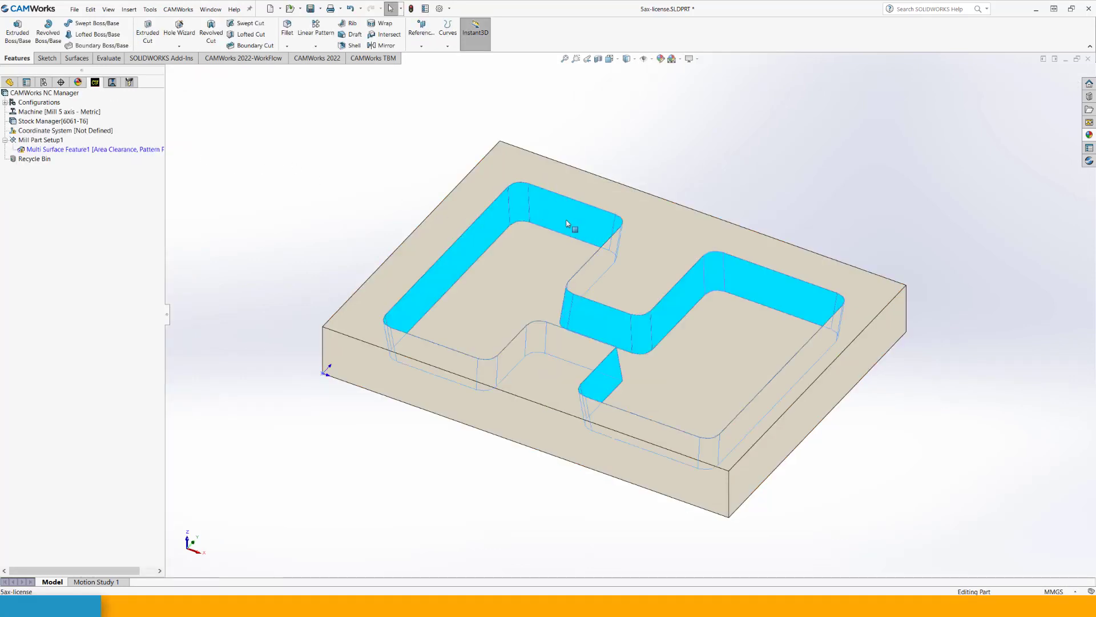
{"action": "right_click", "coordinate": [354, 133]}
{"action": "mouse_move", "coordinate": [385, 107]}
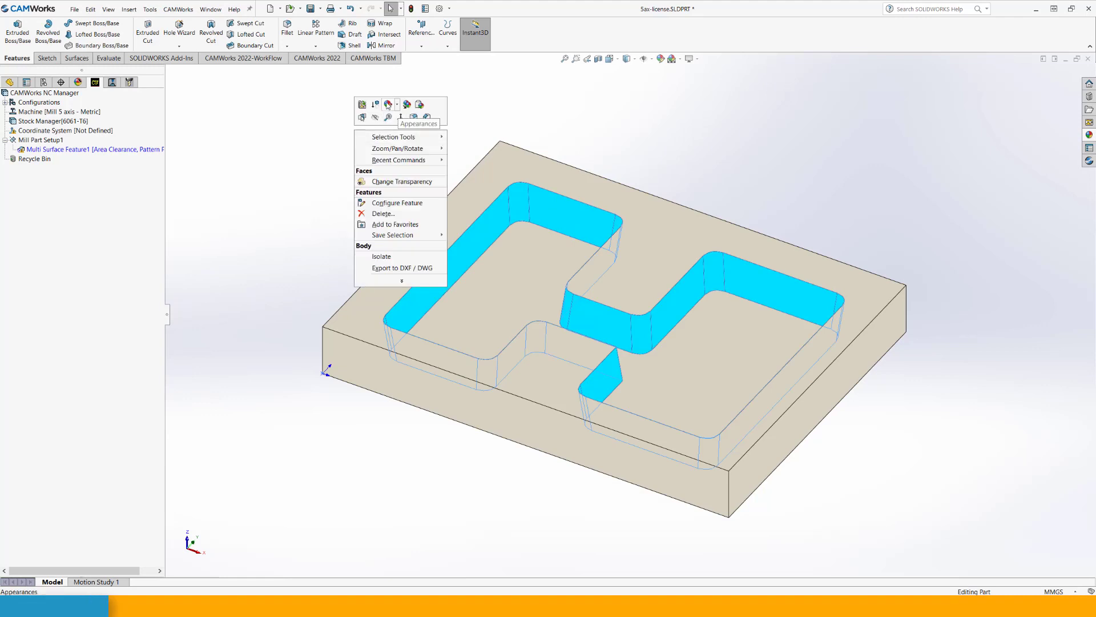
{"action": "left_click", "coordinate": [396, 125]}
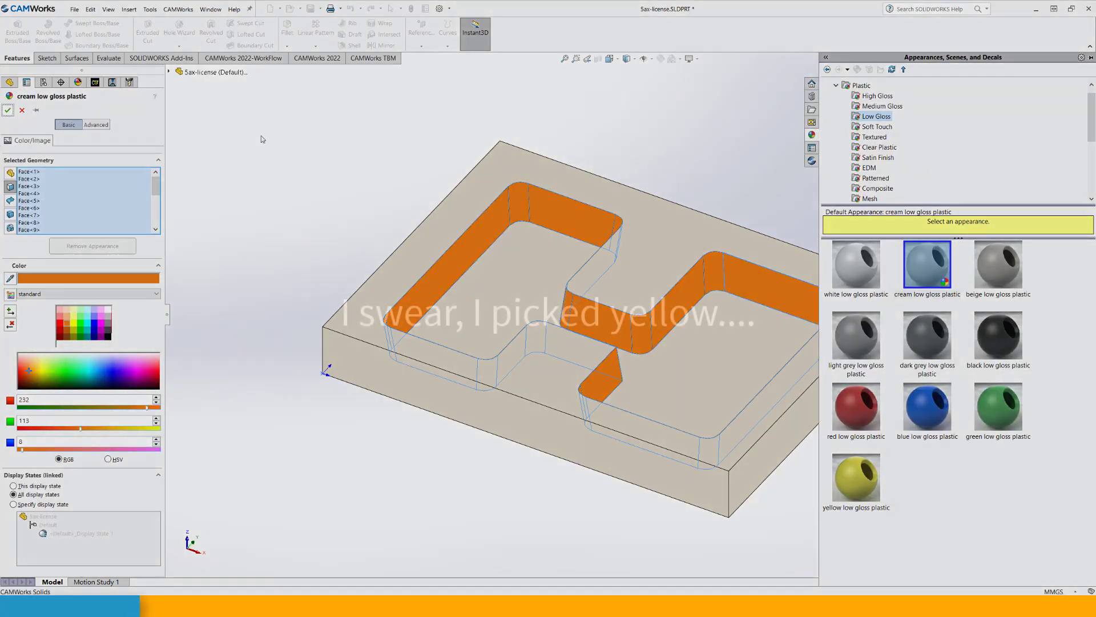
{"action": "left_click", "coordinate": [8, 110]}
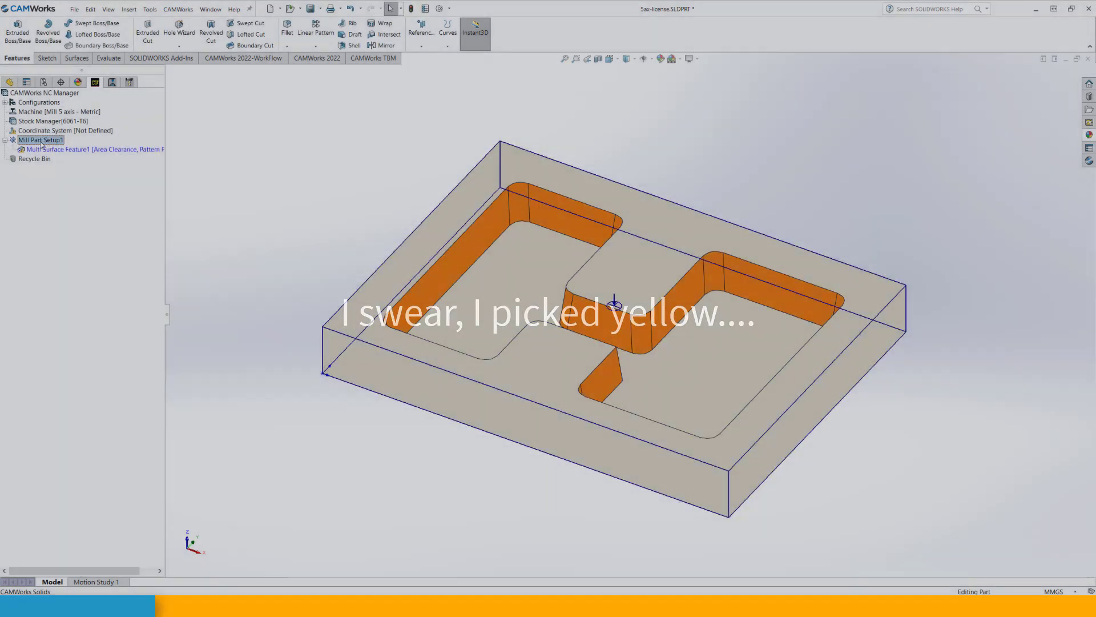
Create Multi Surface Feature2 under Mill Part Setup1 from the orange faces using Faces by Color
{"action": "right_click", "coordinate": [42, 139]}
{"action": "left_click", "coordinate": [85, 243]}
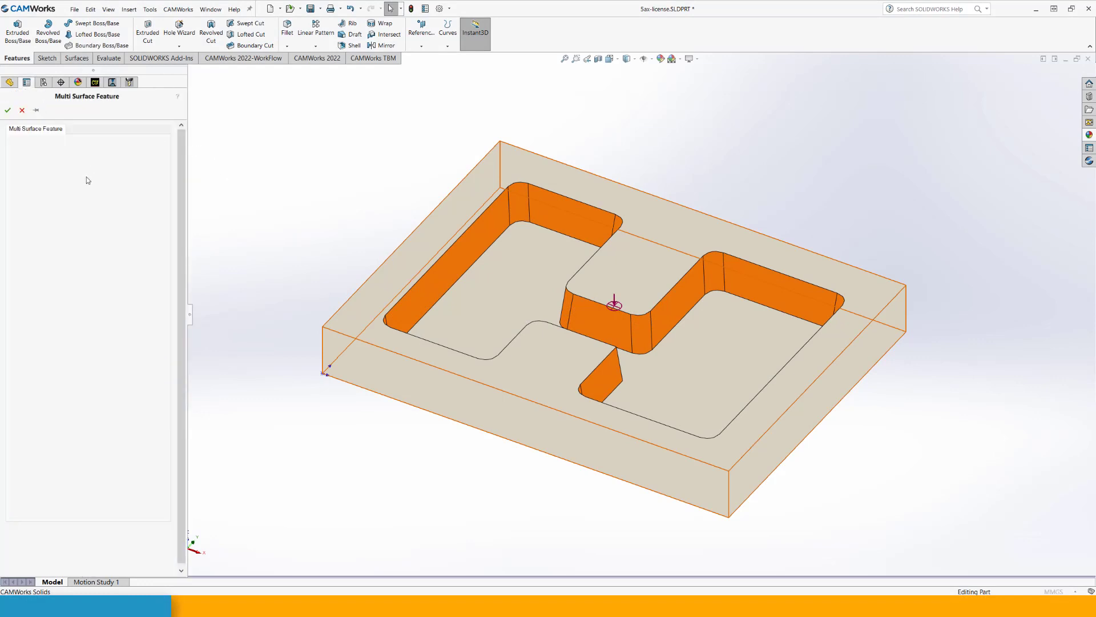
{"action": "left_click", "coordinate": [88, 163]}
{"action": "left_click", "coordinate": [61, 191]}
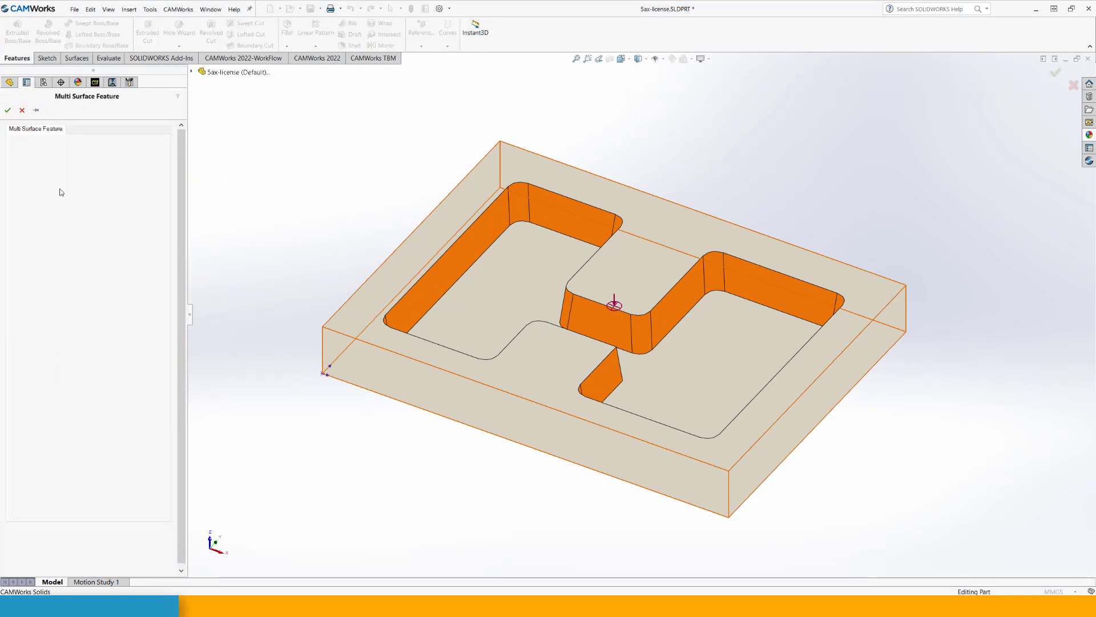
{"action": "left_click", "coordinate": [23, 305]}
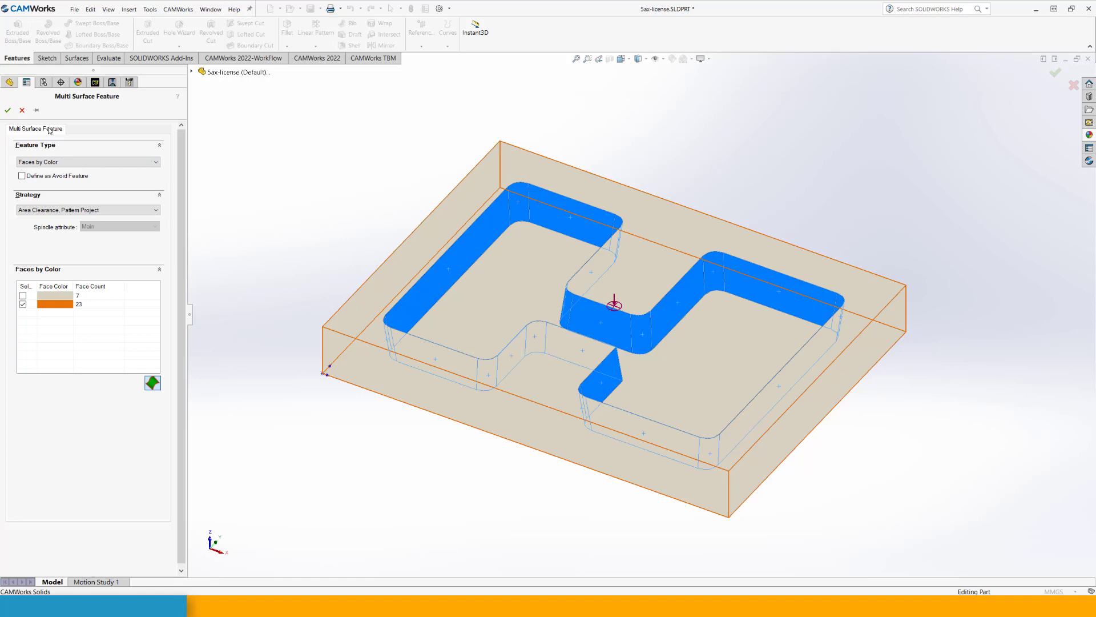
{"action": "left_click", "coordinate": [7, 109]}
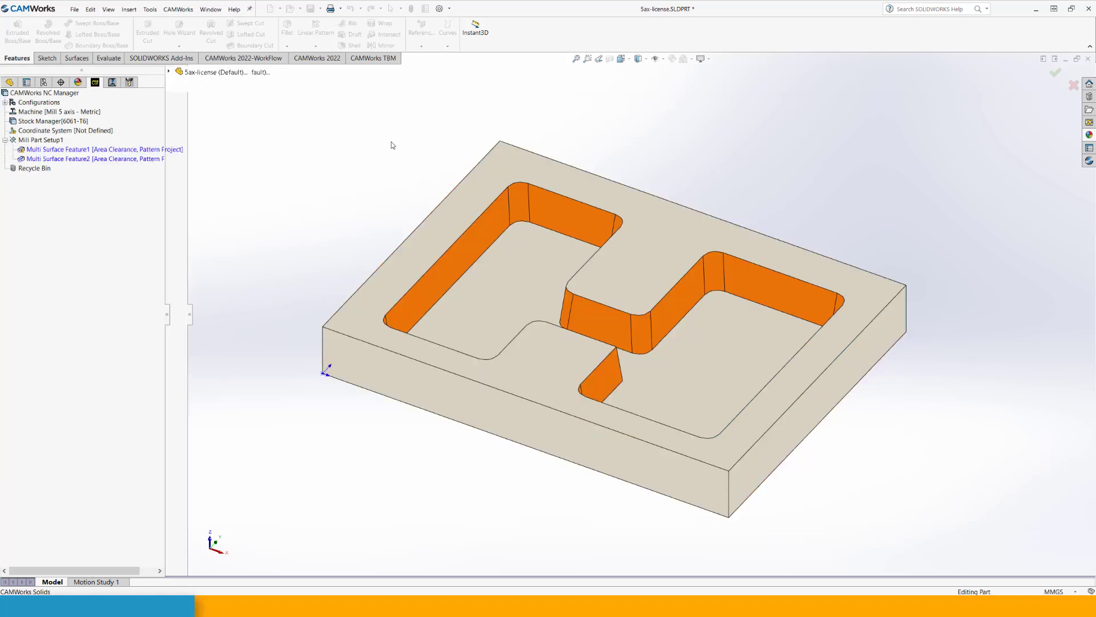
Add a Multiaxis Mill operation to Multi Surface Feature2 using tool T02 - 10 Flat End
{"action": "right_click", "coordinate": [65, 160]}
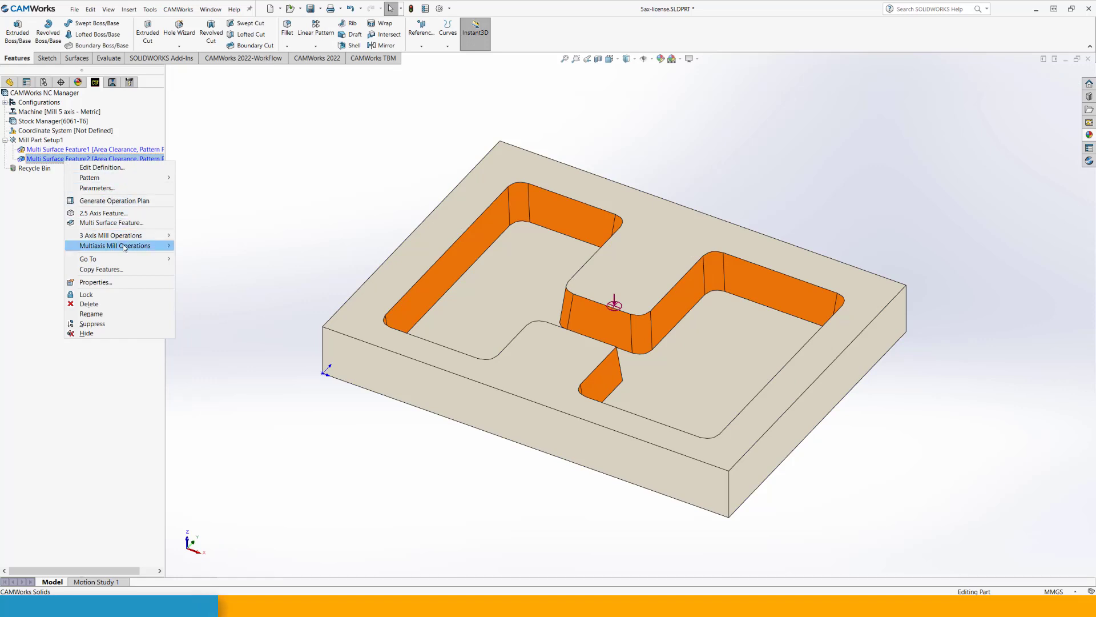
{"action": "mouse_move", "coordinate": [128, 245]}
{"action": "left_click", "coordinate": [203, 245]}
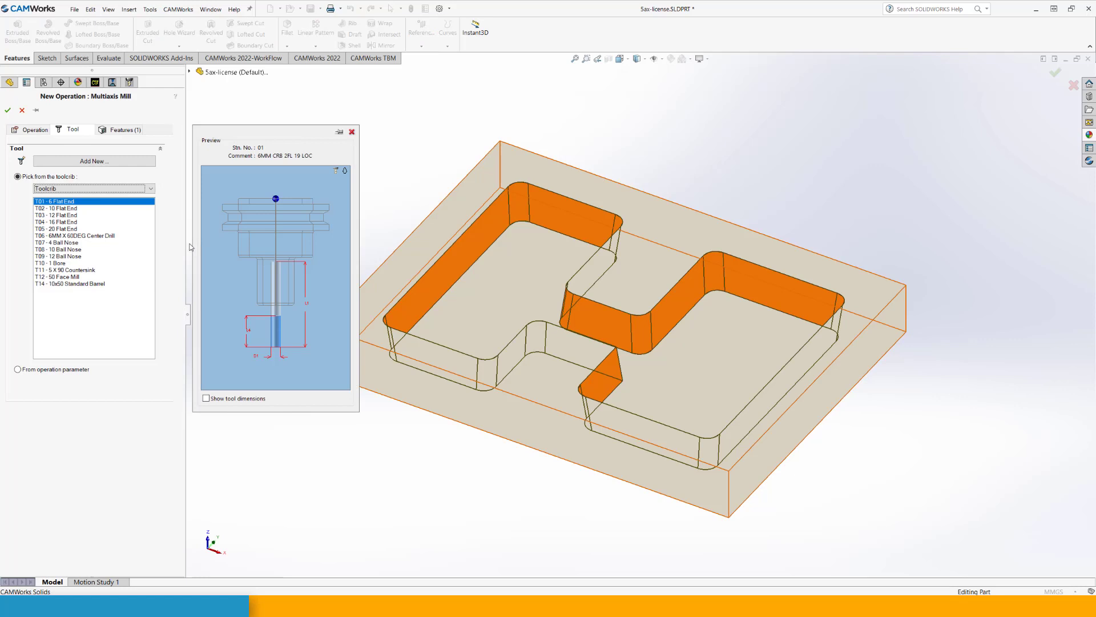
{"action": "left_click", "coordinate": [67, 208]}
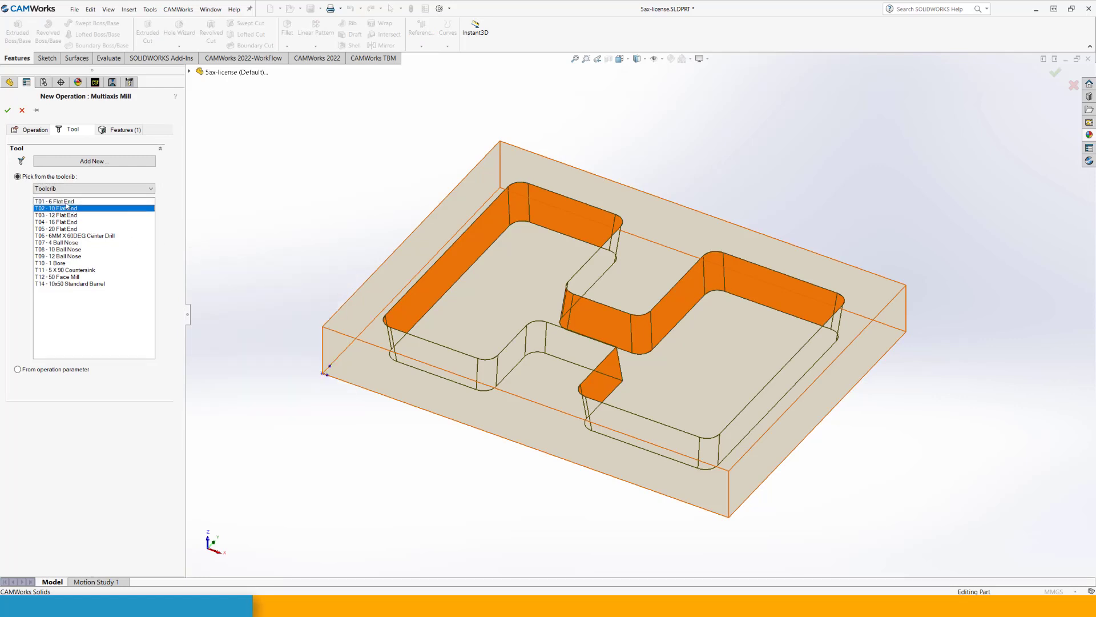
{"action": "left_click", "coordinate": [7, 109]}
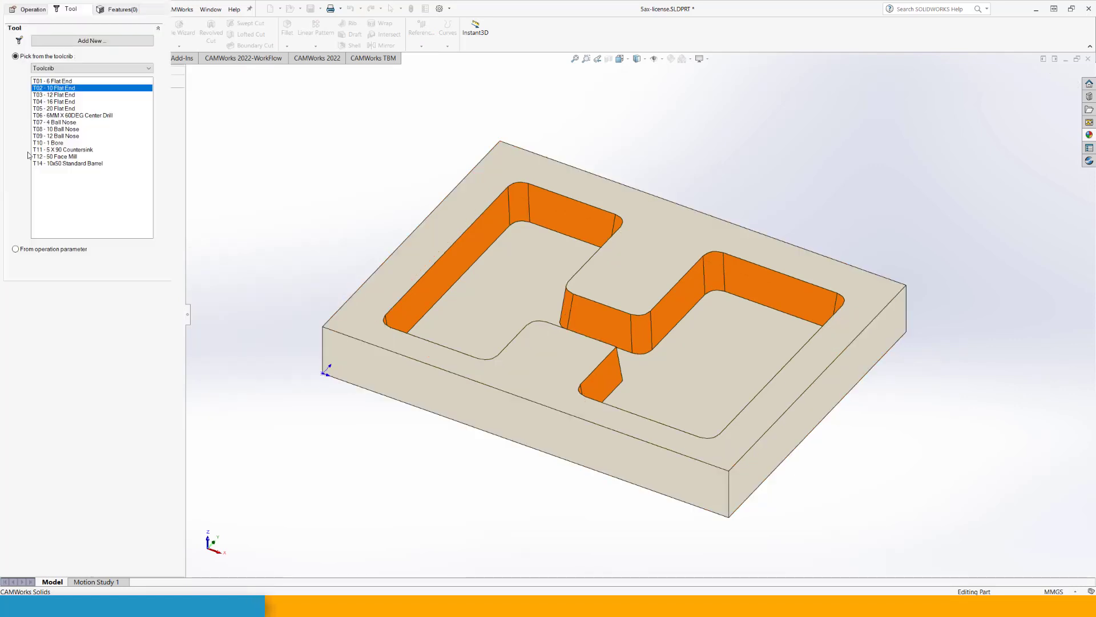
{"action": "left_click", "coordinate": [25, 151]}
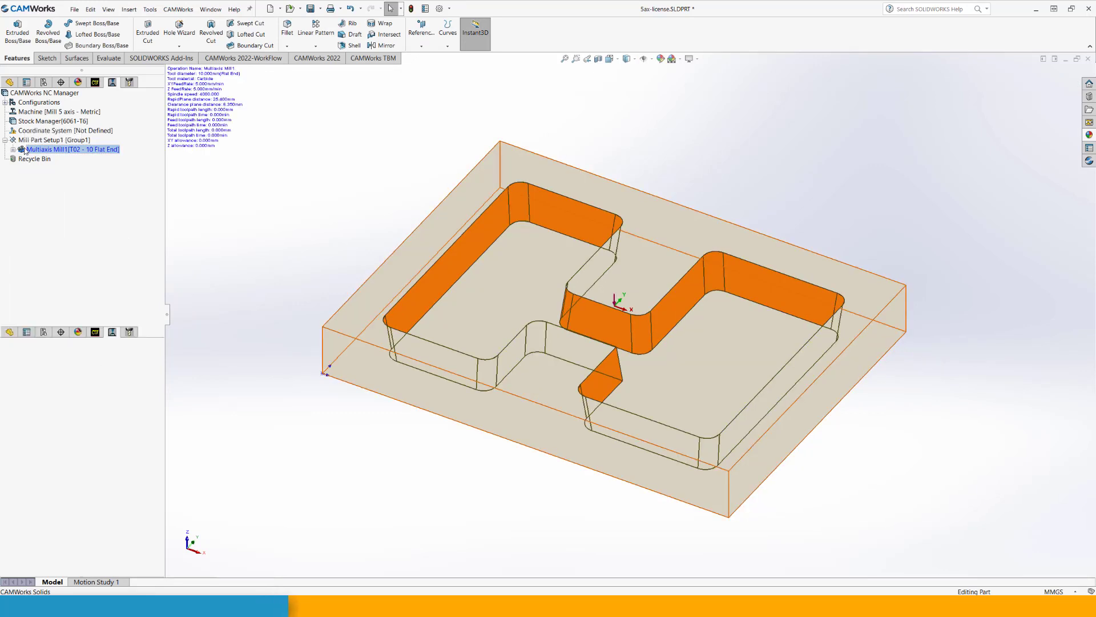
Set the Multiaxis Mill1 side tilt angle to 90°
{"action": "double_click", "coordinate": [25, 151]}
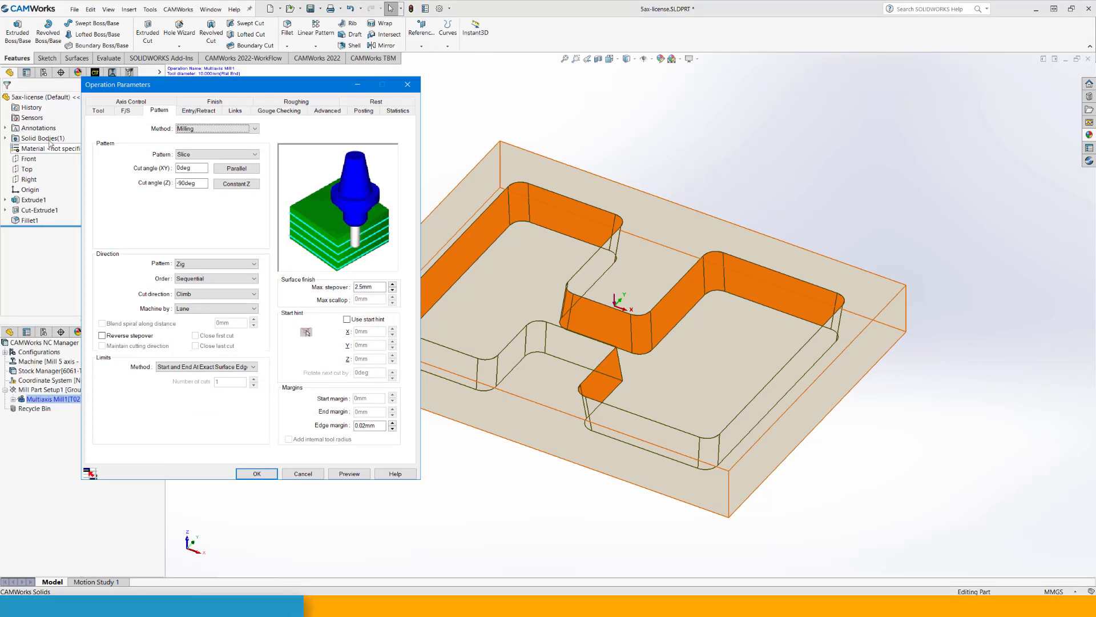
{"action": "left_click", "coordinate": [133, 102]}
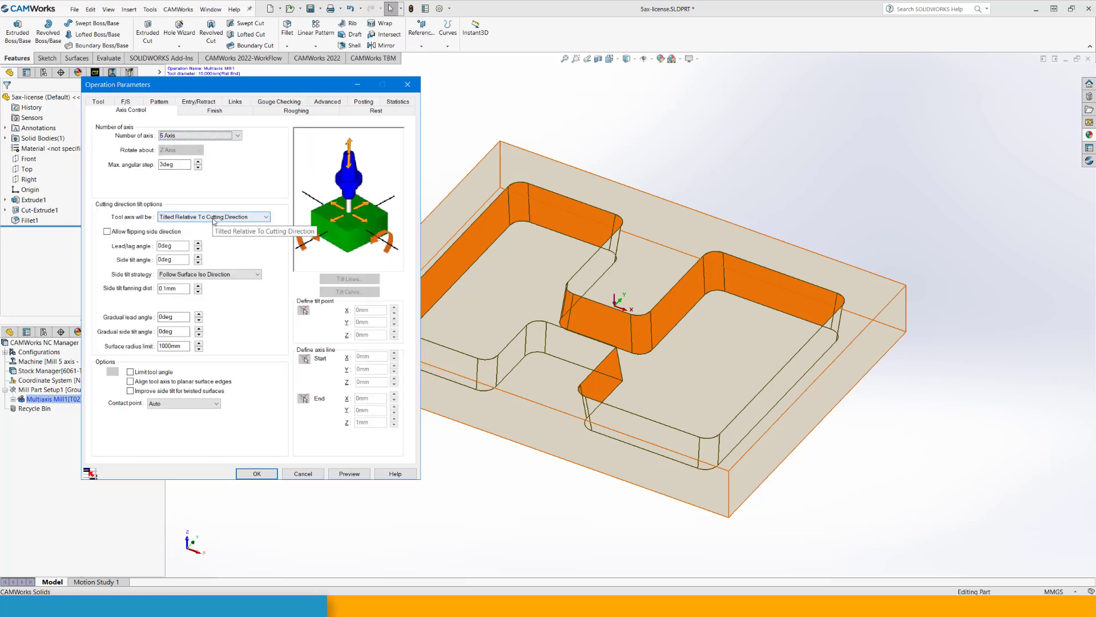
{"action": "left_click", "coordinate": [166, 260]}
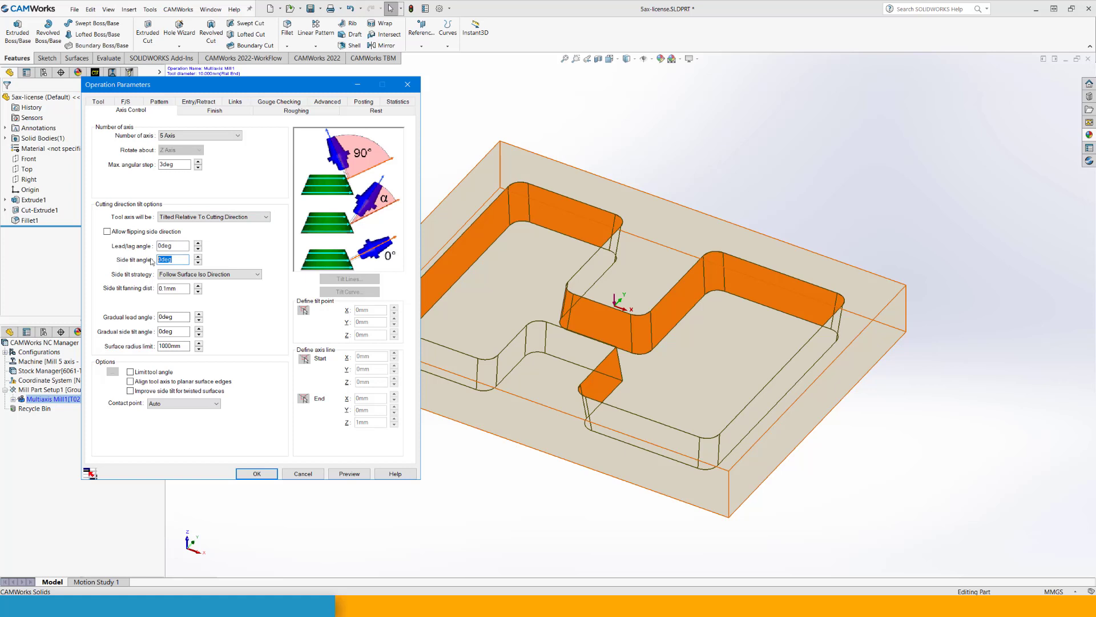
{"action": "type", "text": "90"}
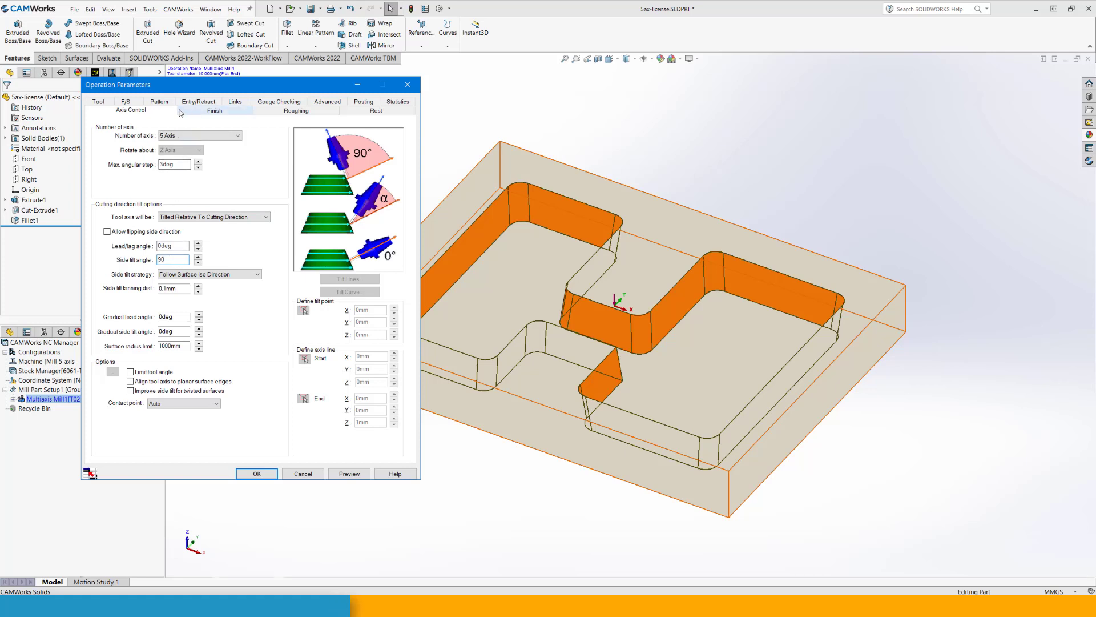
Use Constant Z spiral passes with distance blending and closed first and last cuts, then preview the toolpath
{"action": "left_click", "coordinate": [160, 102]}
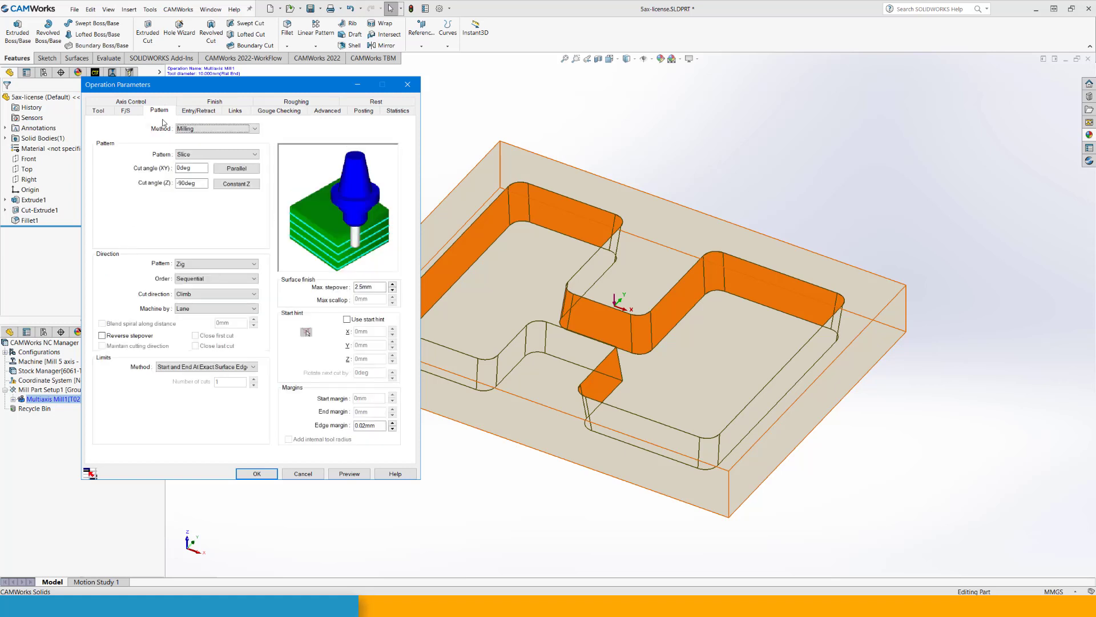
{"action": "left_click", "coordinate": [231, 184]}
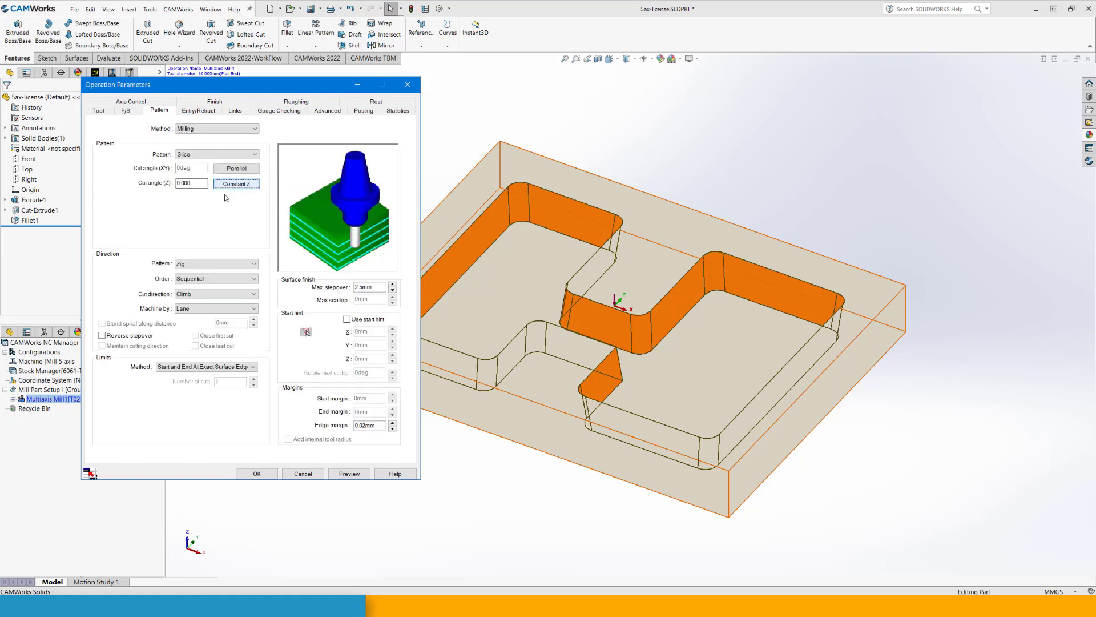
{"action": "left_click", "coordinate": [217, 264]}
{"action": "left_click", "coordinate": [201, 292]}
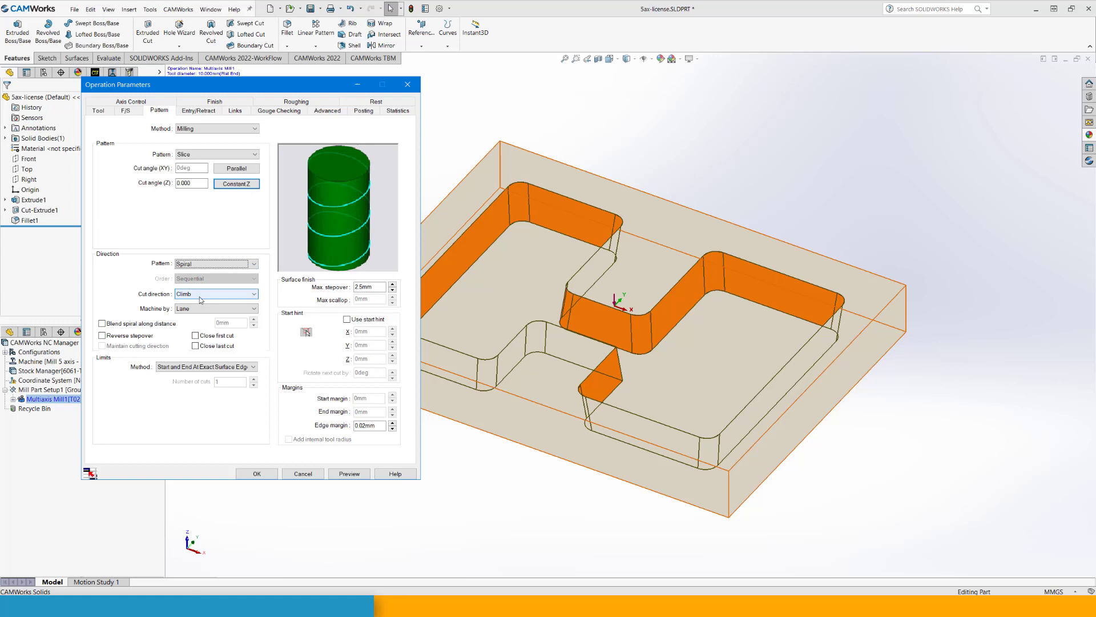
{"action": "left_click", "coordinate": [172, 323]}
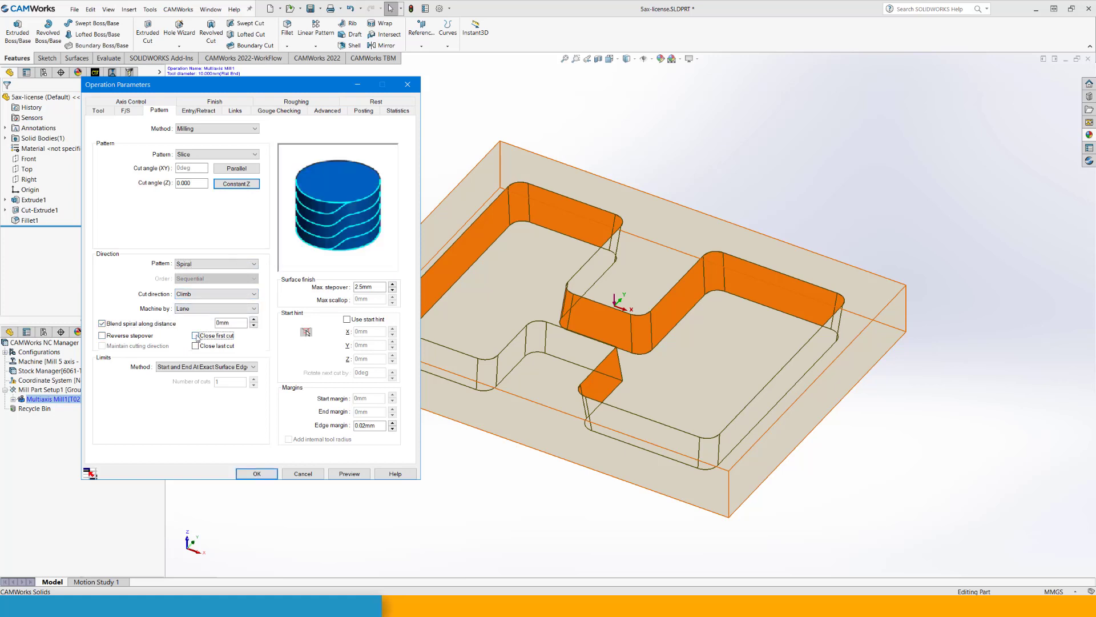
{"action": "left_click", "coordinate": [196, 336]}
{"action": "left_click", "coordinate": [196, 346]}
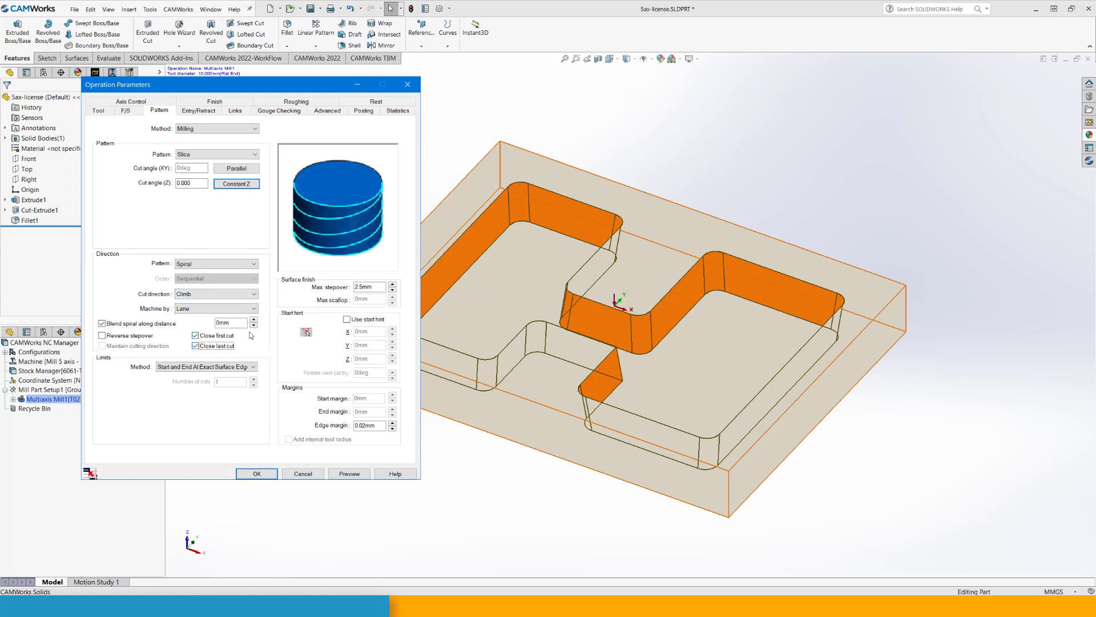
{"action": "left_click", "coordinate": [346, 474]}
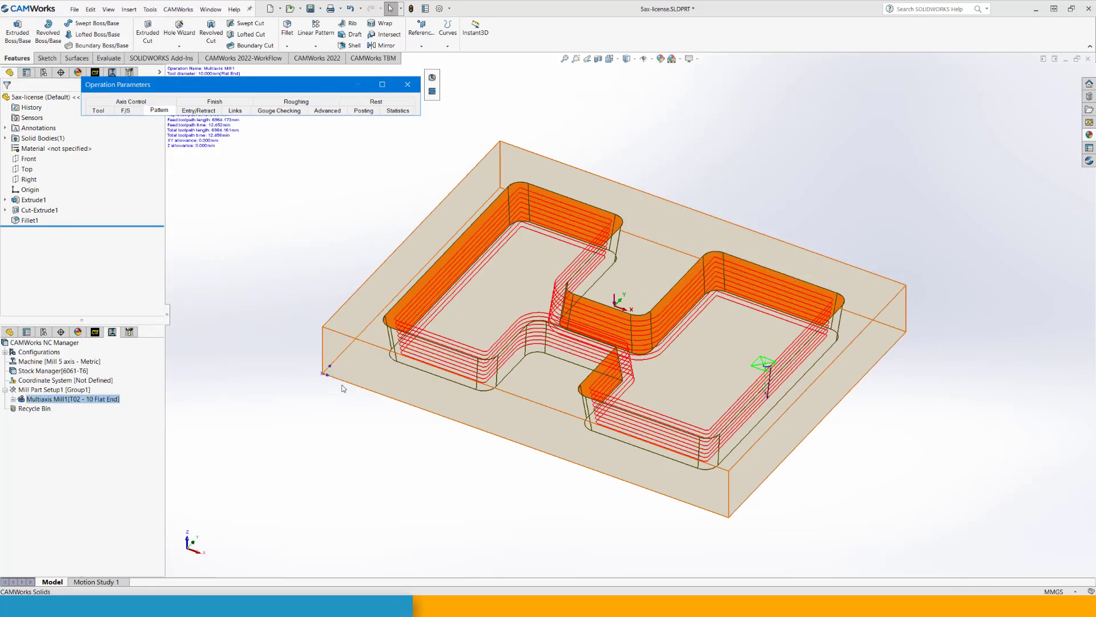
Play the Multiaxis Mill1 toolpath simulation, stop it, and return to the operation parameters
{"action": "left_click", "coordinate": [432, 77]}
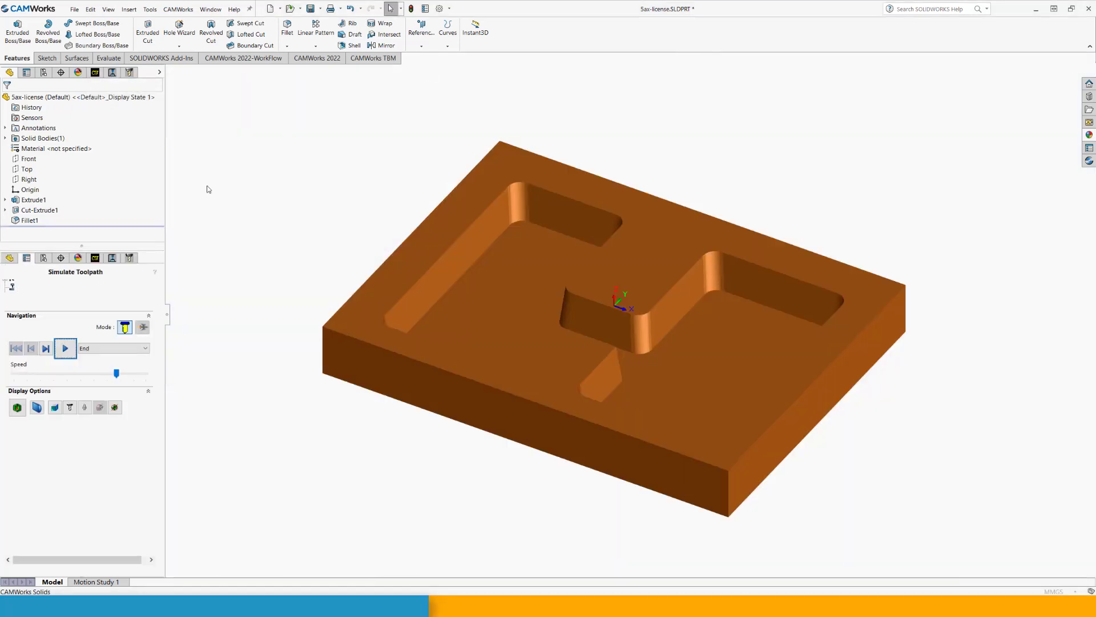
{"action": "left_click", "coordinate": [65, 349]}
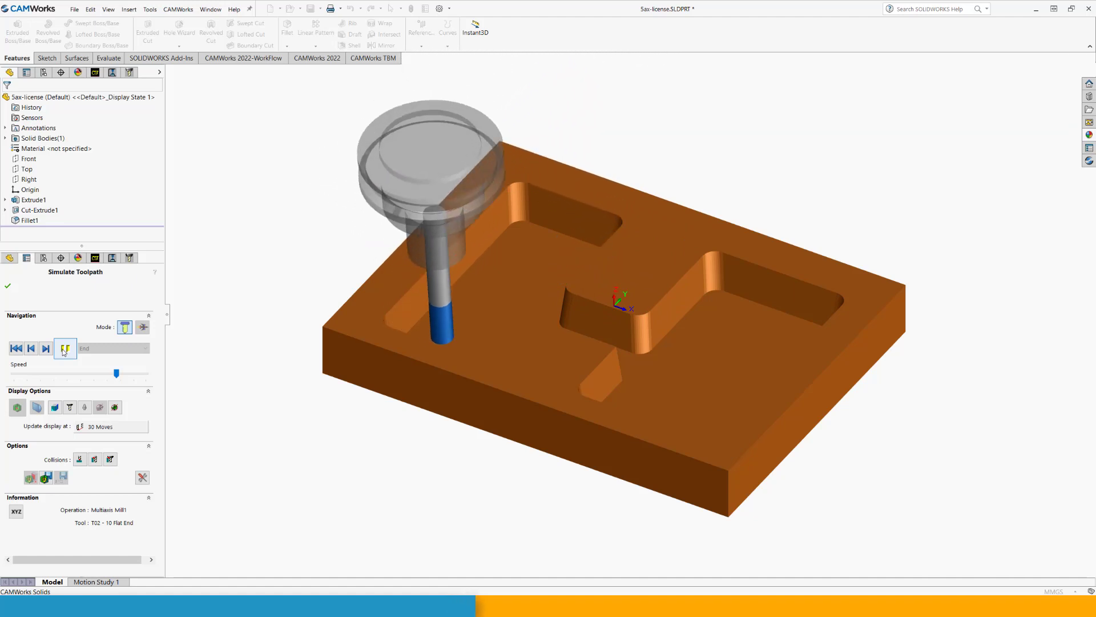
{"action": "left_click", "coordinate": [64, 350]}
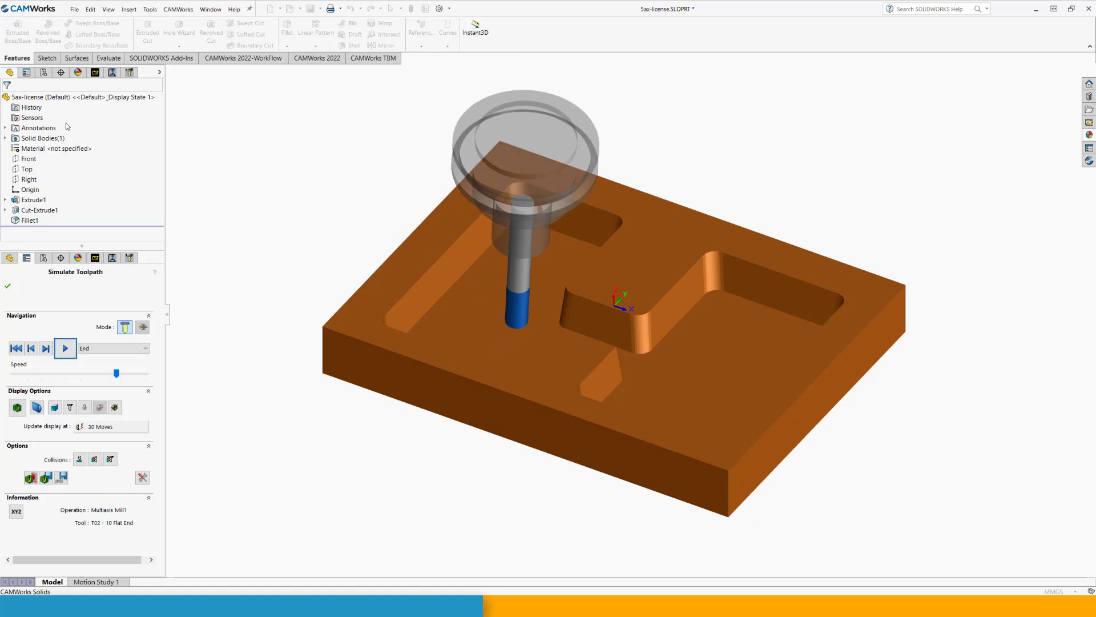
{"action": "left_click", "coordinate": [8, 286]}
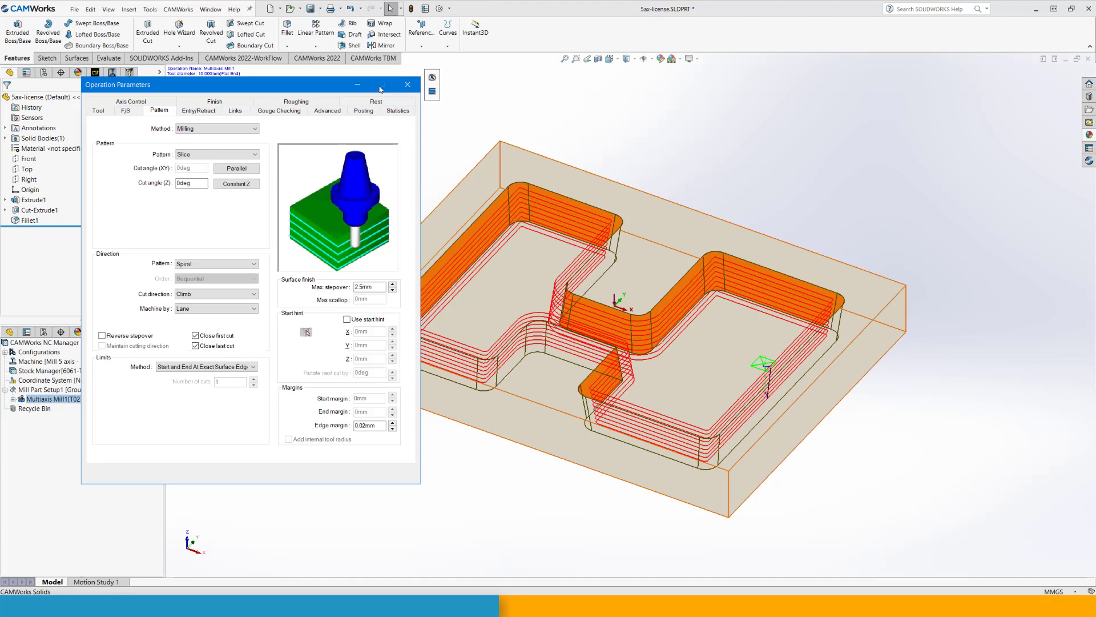
Accept the operation parameters without regenerating toolpaths and save the 5ax-license part
{"action": "left_click", "coordinate": [262, 474]}
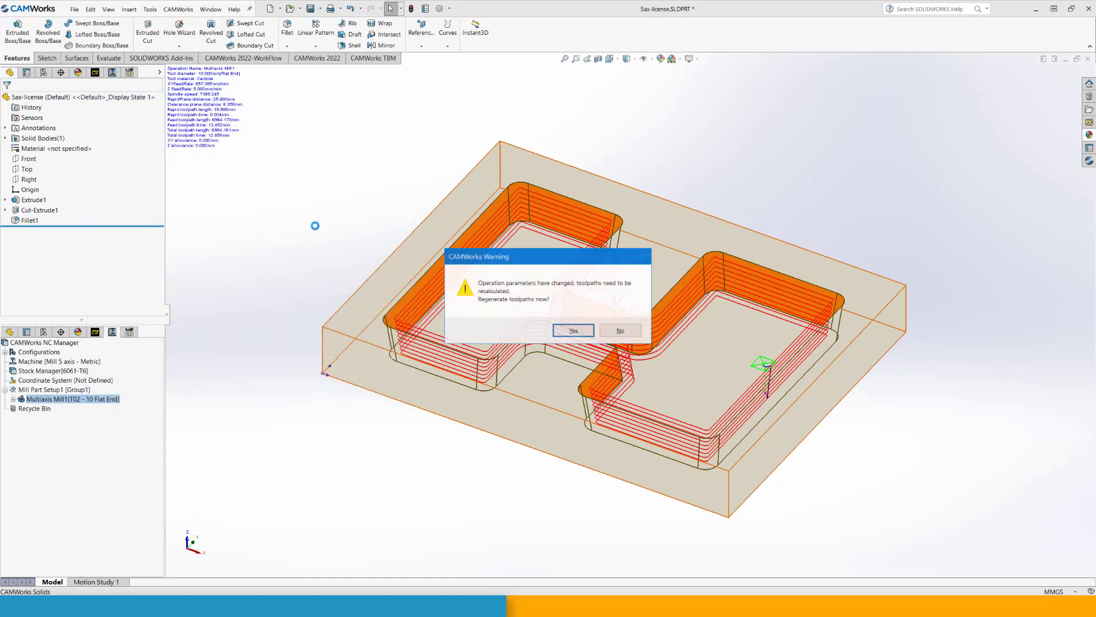
{"action": "left_click", "coordinate": [621, 331]}
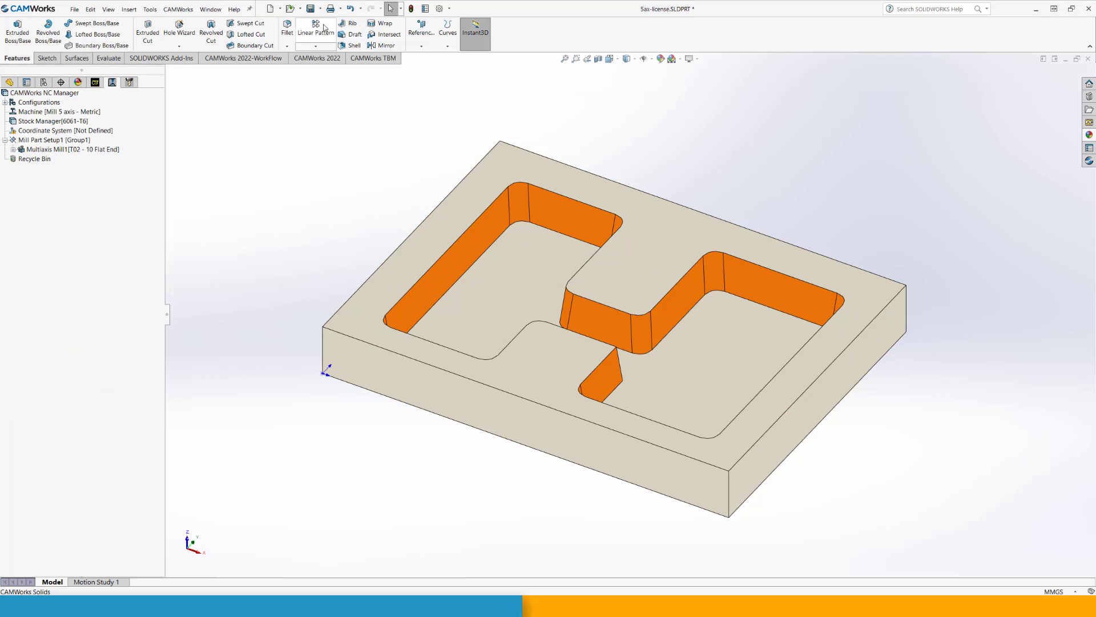
{"action": "left_click", "coordinate": [311, 8]}
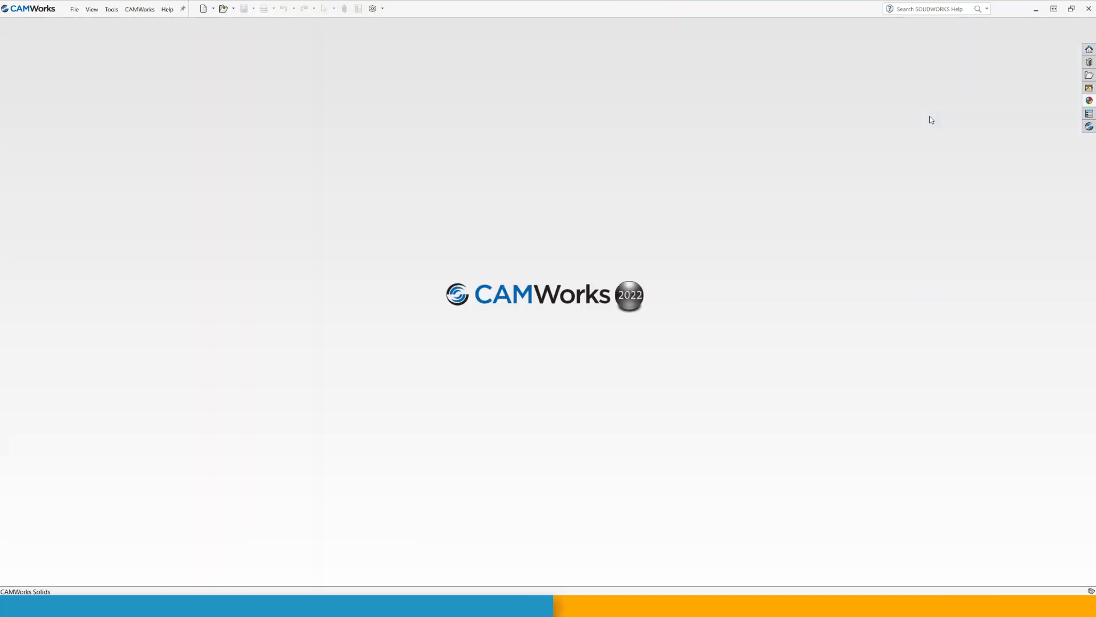
Open Help > CAMWorks 2022 > License Info to view the licensed modules
{"action": "left_click", "coordinate": [142, 11]}
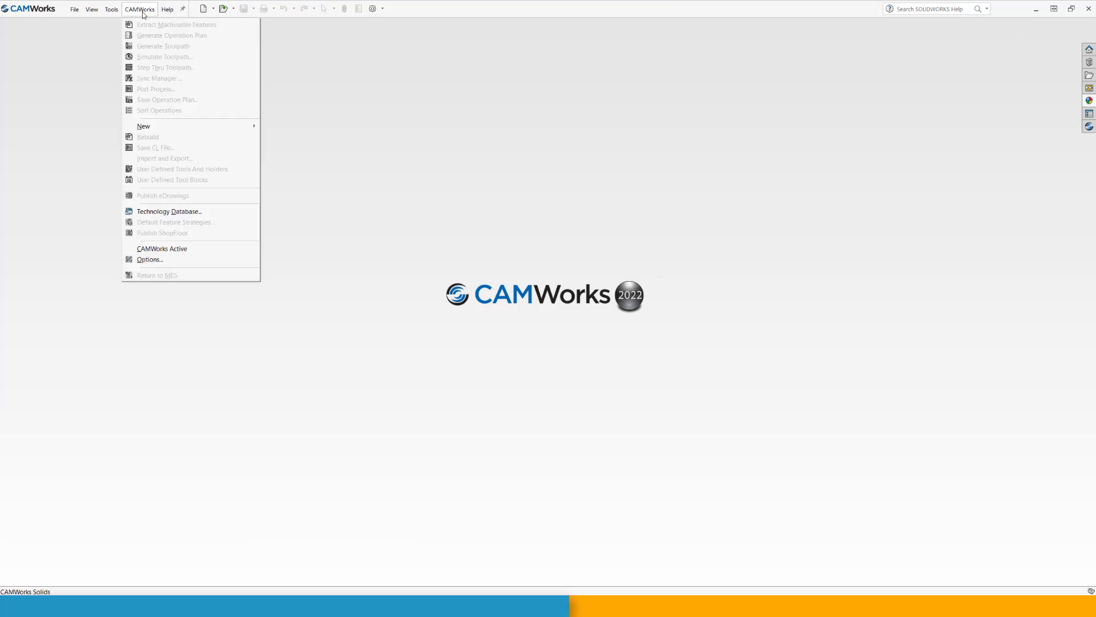
{"action": "mouse_move", "coordinate": [167, 10]}
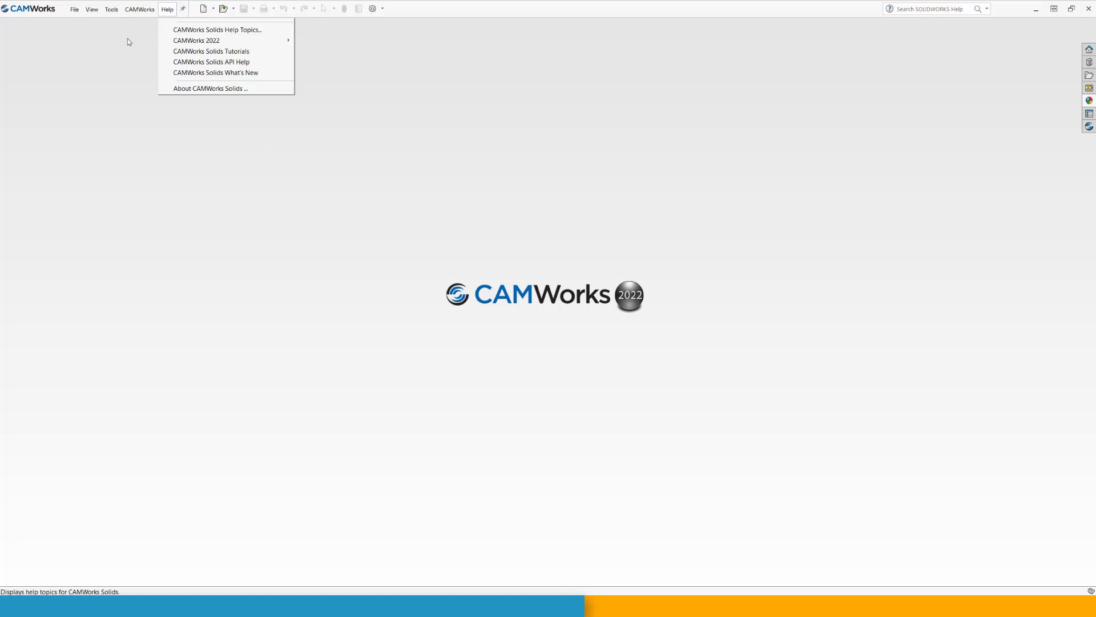
{"action": "mouse_move", "coordinate": [217, 41]}
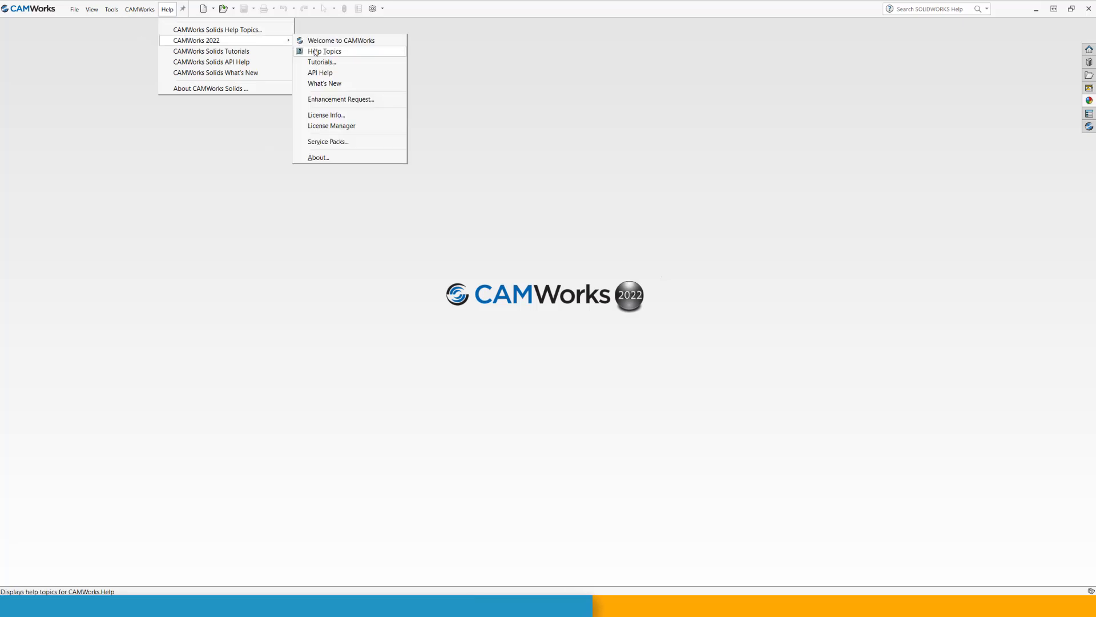
{"action": "left_click", "coordinate": [334, 117]}
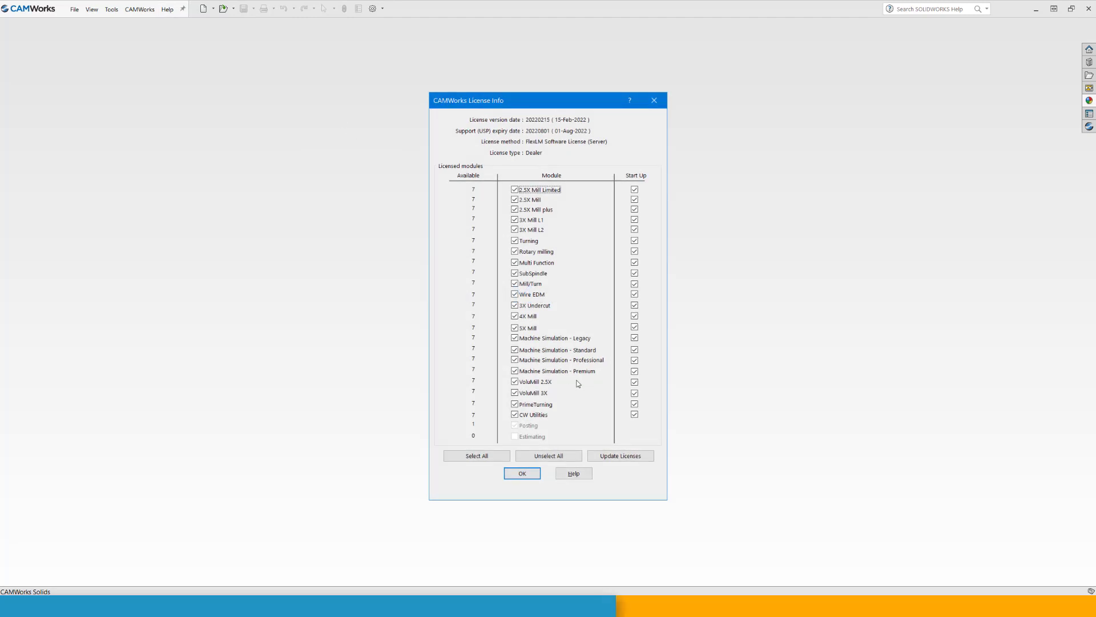
Disable the 5X Mill and 4X Mill modules and their start-up loading, then update the licenses
{"action": "left_click", "coordinate": [516, 329]}
{"action": "left_click", "coordinate": [635, 327]}
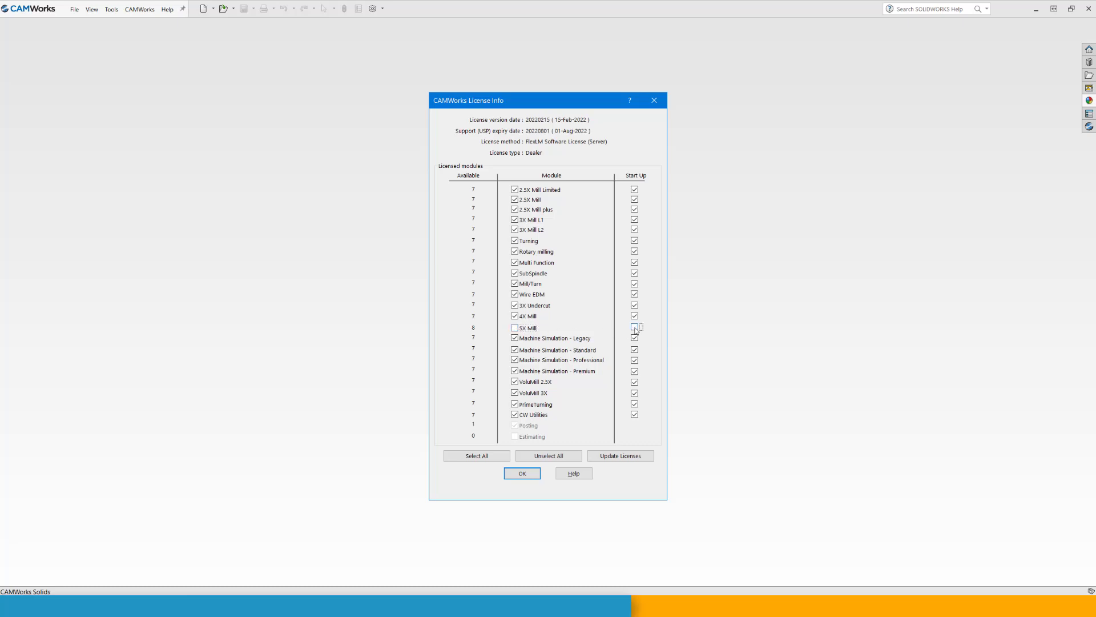
{"action": "left_click", "coordinate": [515, 316]}
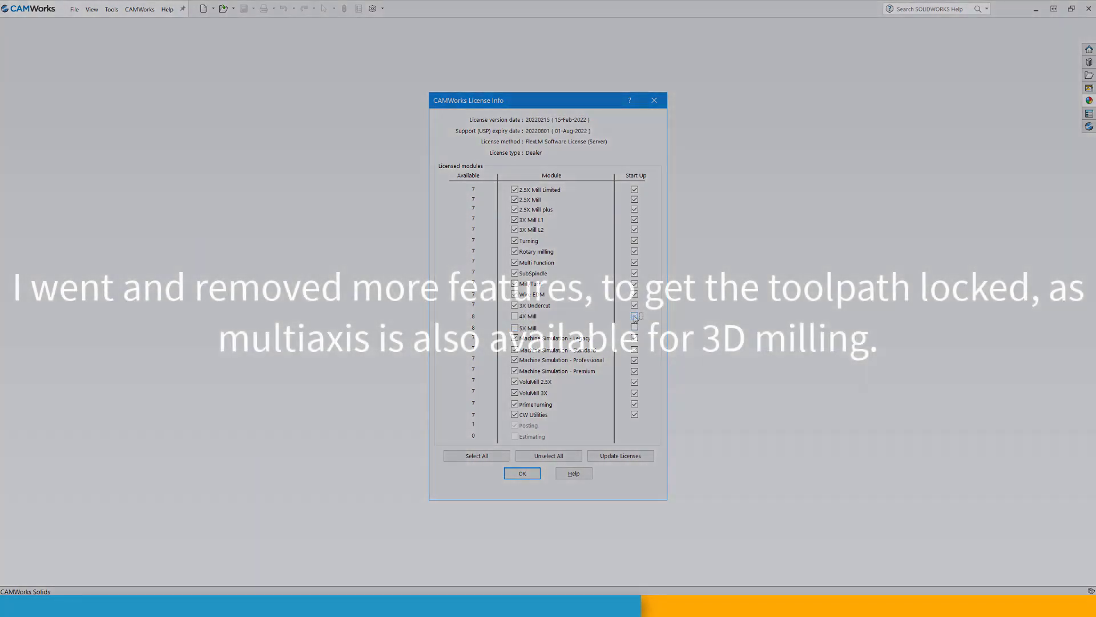
{"action": "left_click", "coordinate": [628, 318]}
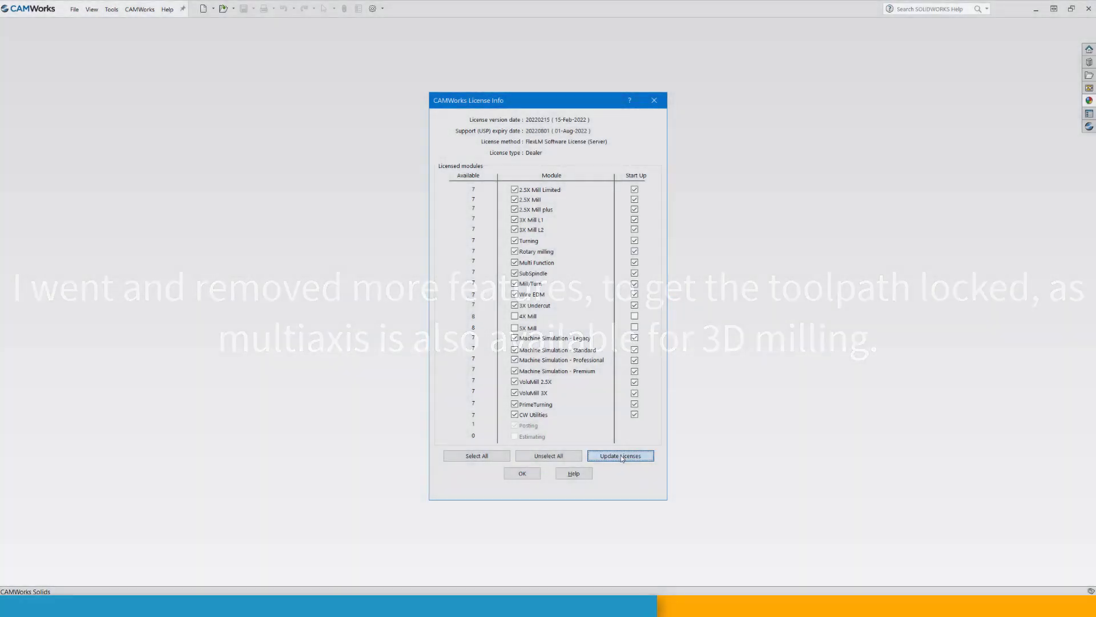
{"action": "left_click", "coordinate": [621, 455]}
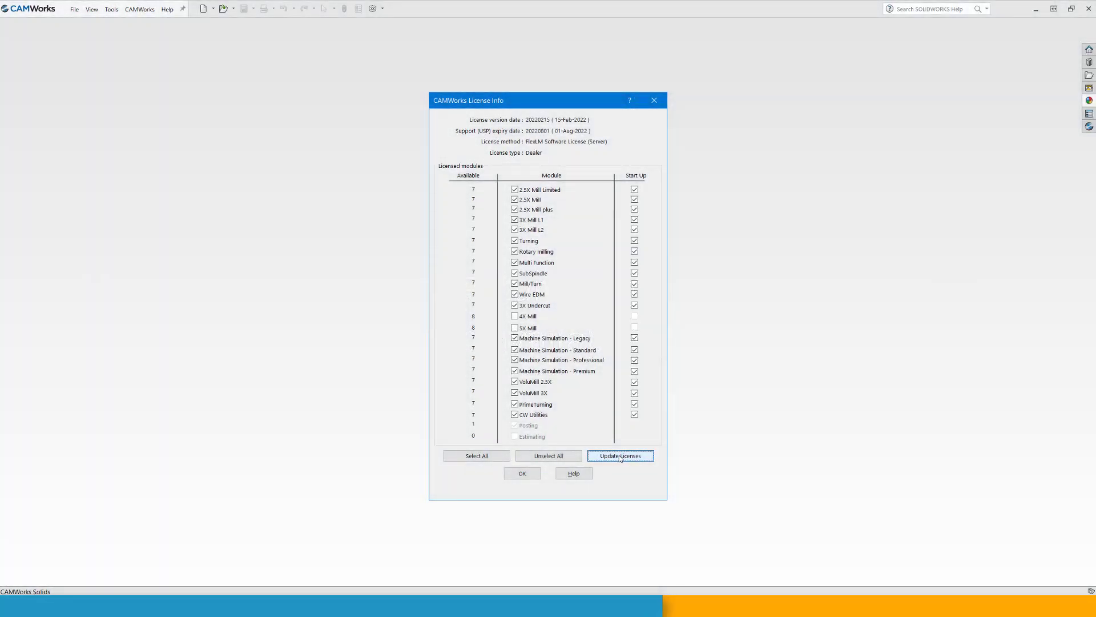
{"action": "left_click", "coordinate": [522, 473]}
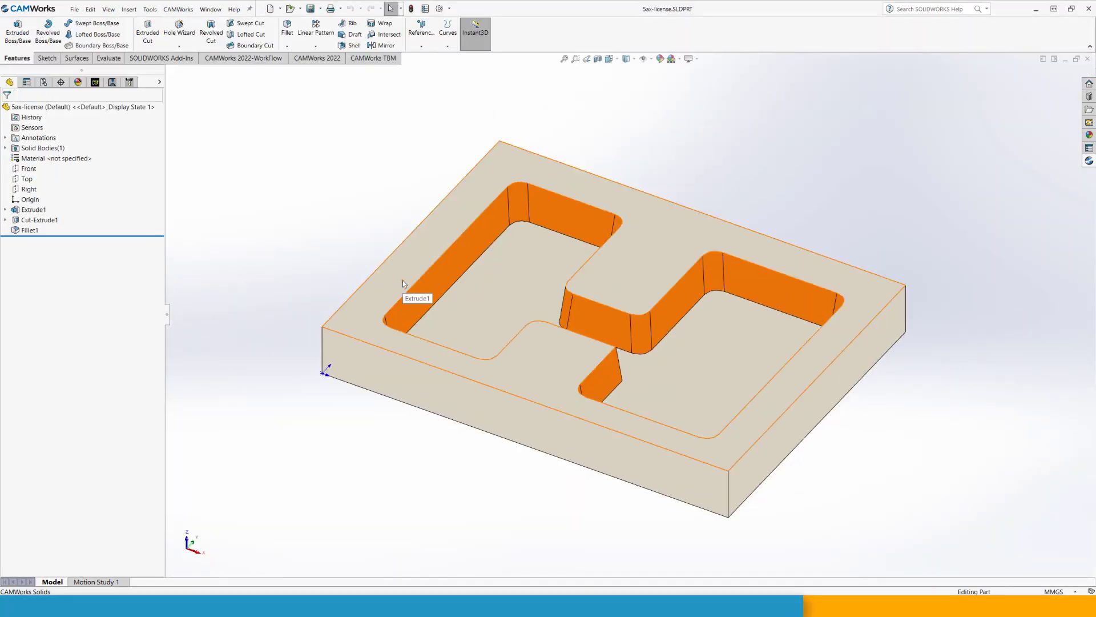
In the NC Manager tree, select Mill Part Setup1, dismiss the locked-toolpath message, then select Multiaxis Mill1
{"action": "left_click", "coordinate": [113, 84]}
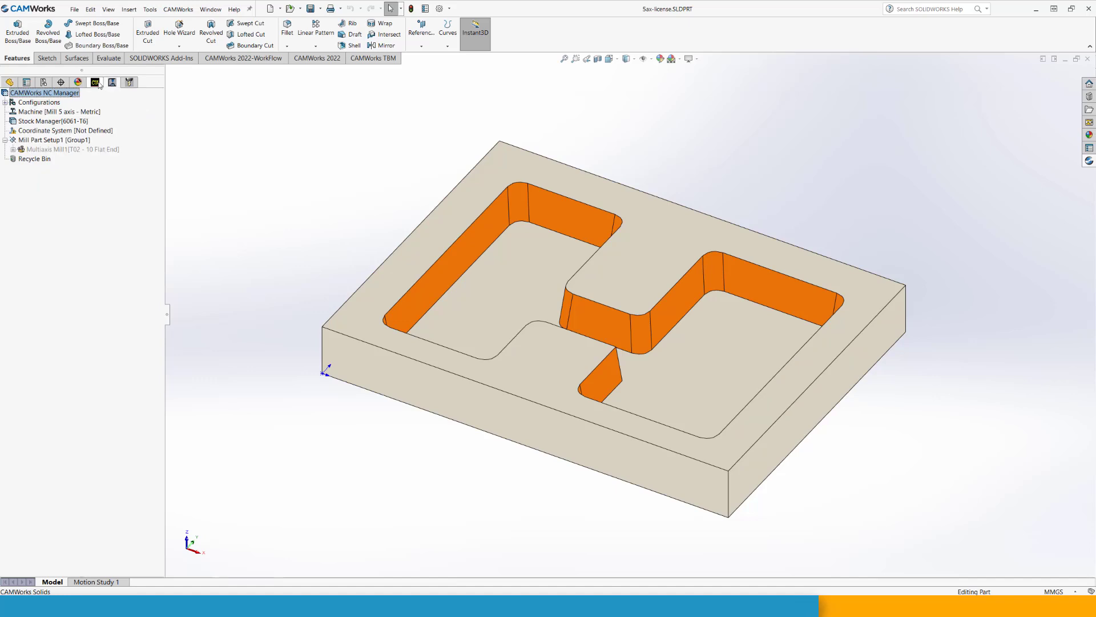
{"action": "left_click", "coordinate": [54, 140]}
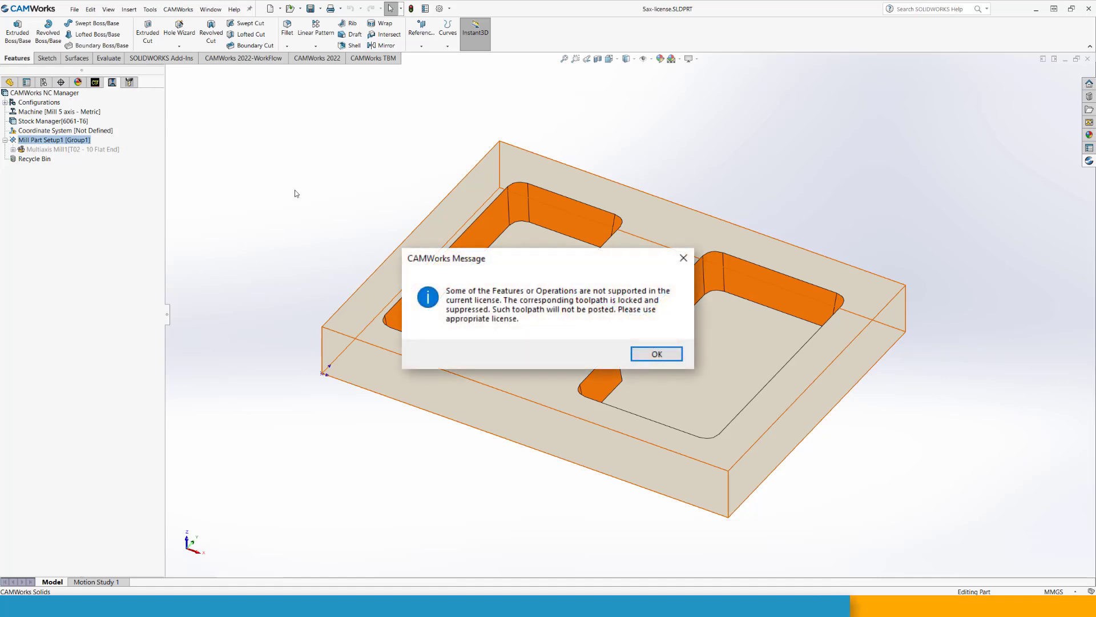
{"action": "key", "text": "Return"}
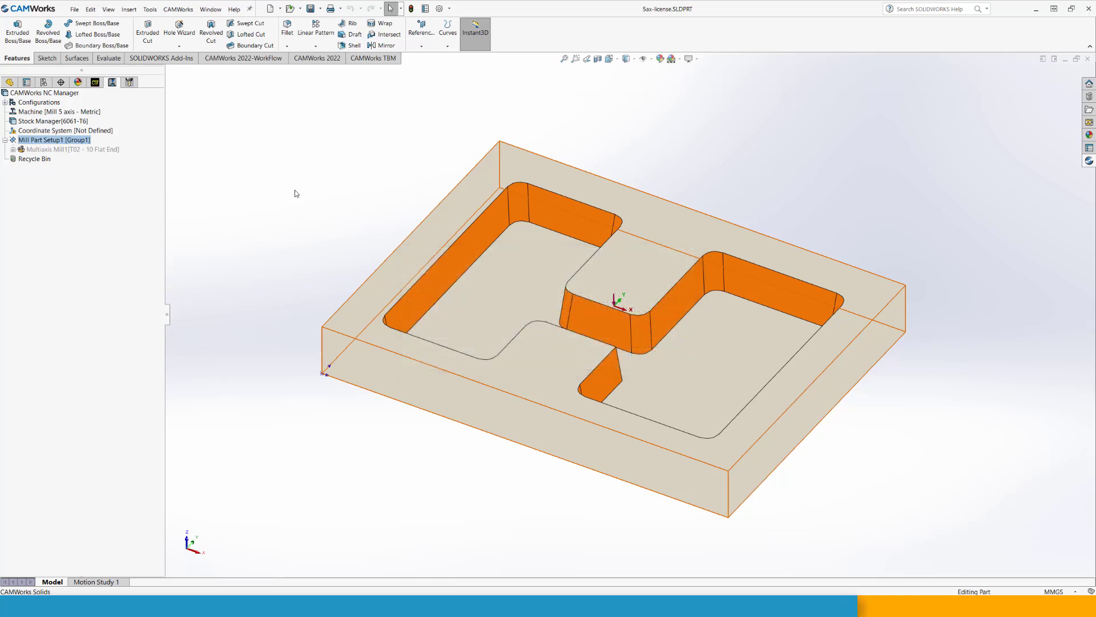
{"action": "left_click", "coordinate": [111, 152]}
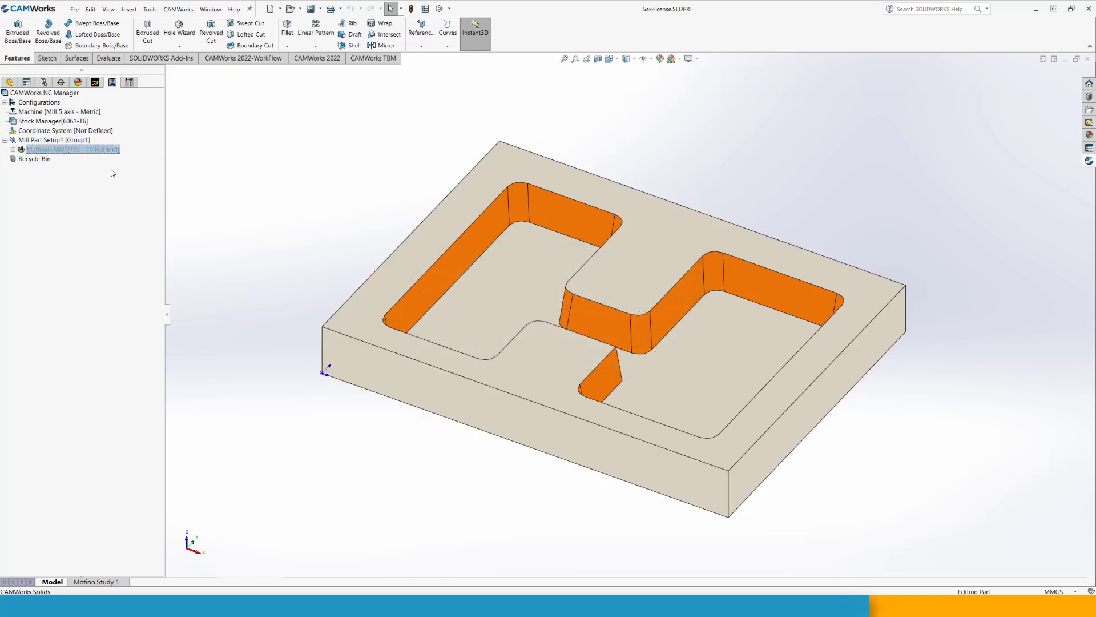
{"action": "right_click", "coordinate": [108, 149]}
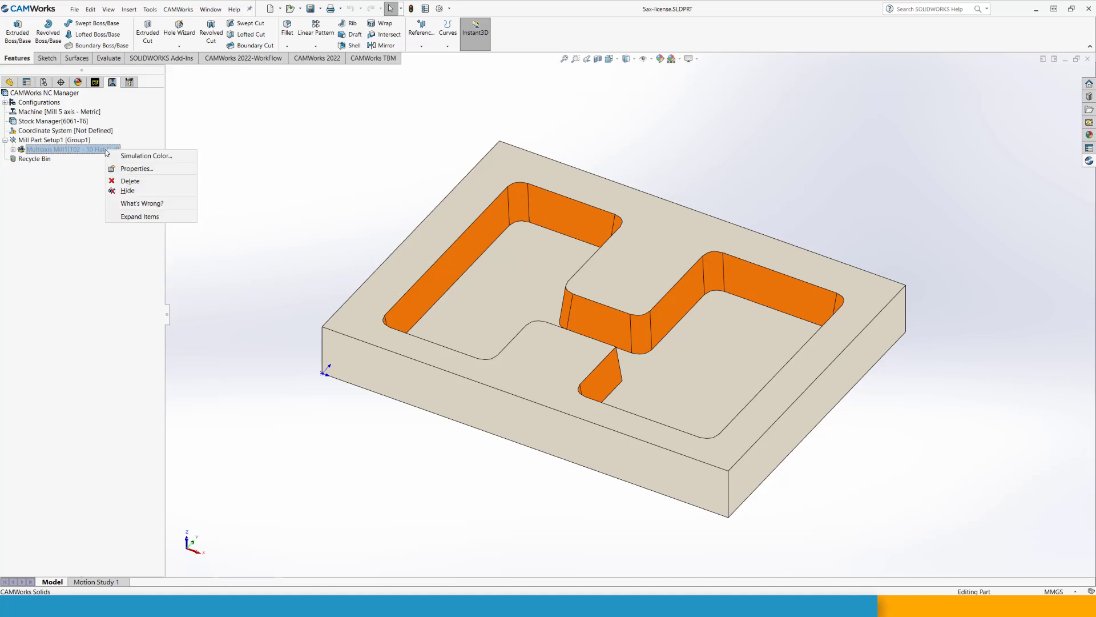
{"action": "left_click", "coordinate": [135, 205]}
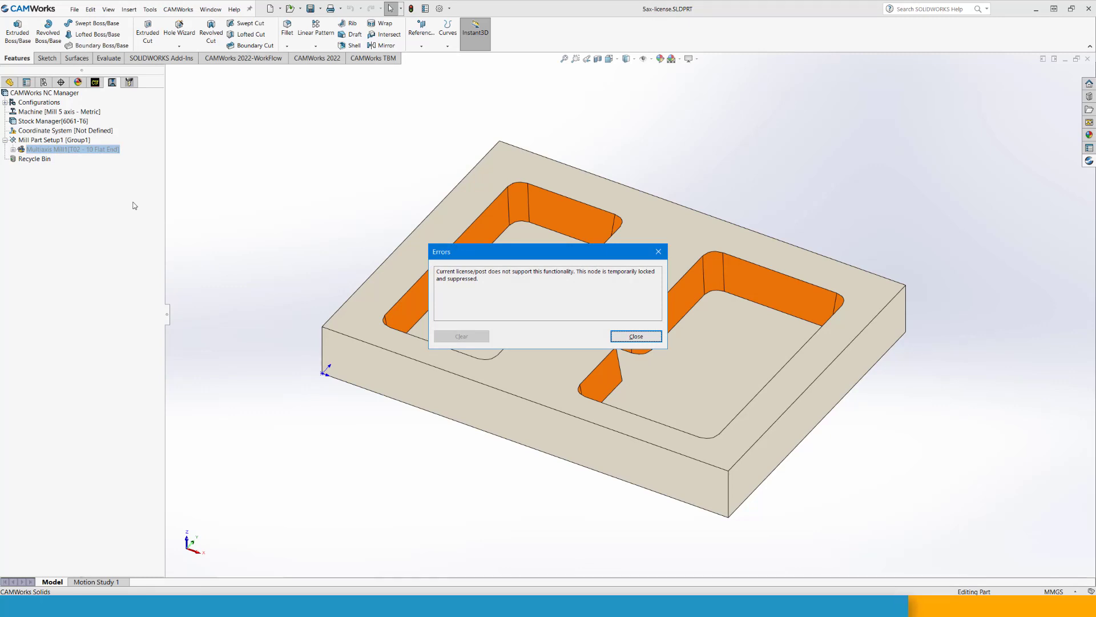
{"action": "left_click", "coordinate": [665, 253]}
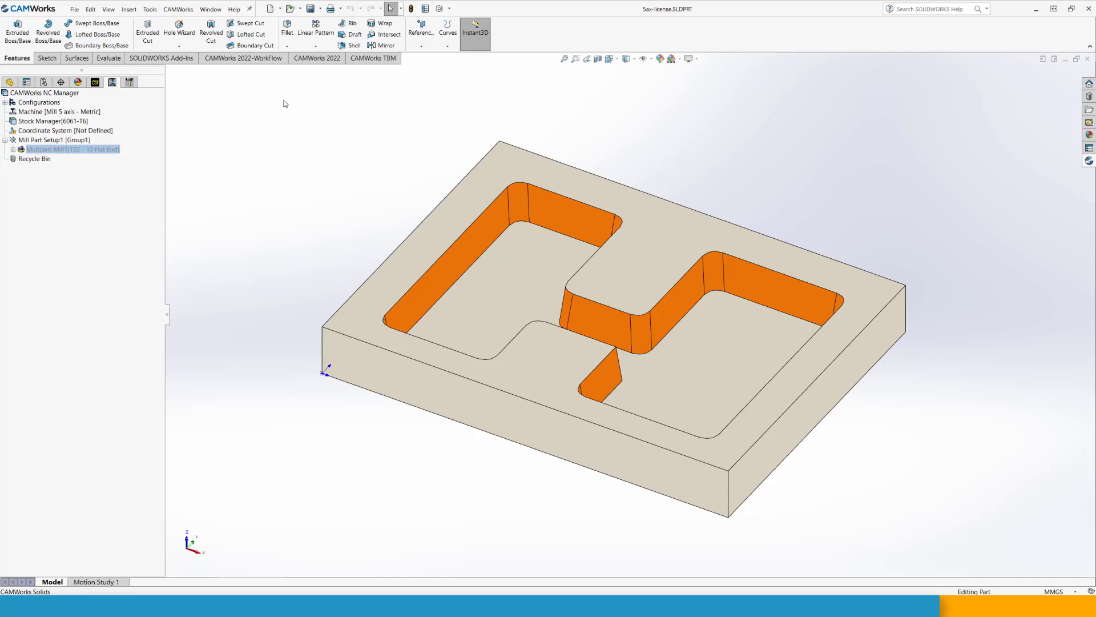
Enable every module in CAMWorks 2022 License Info and update licenses to unlock Multiaxis Mill1
{"action": "left_click", "coordinate": [234, 10]}
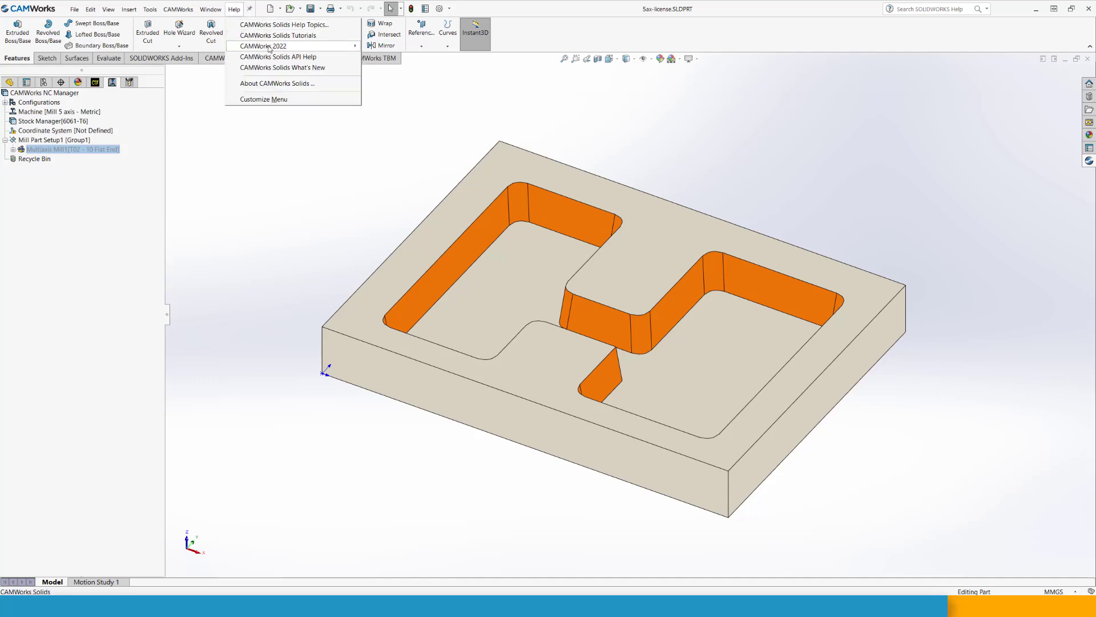
{"action": "mouse_move", "coordinate": [291, 47]}
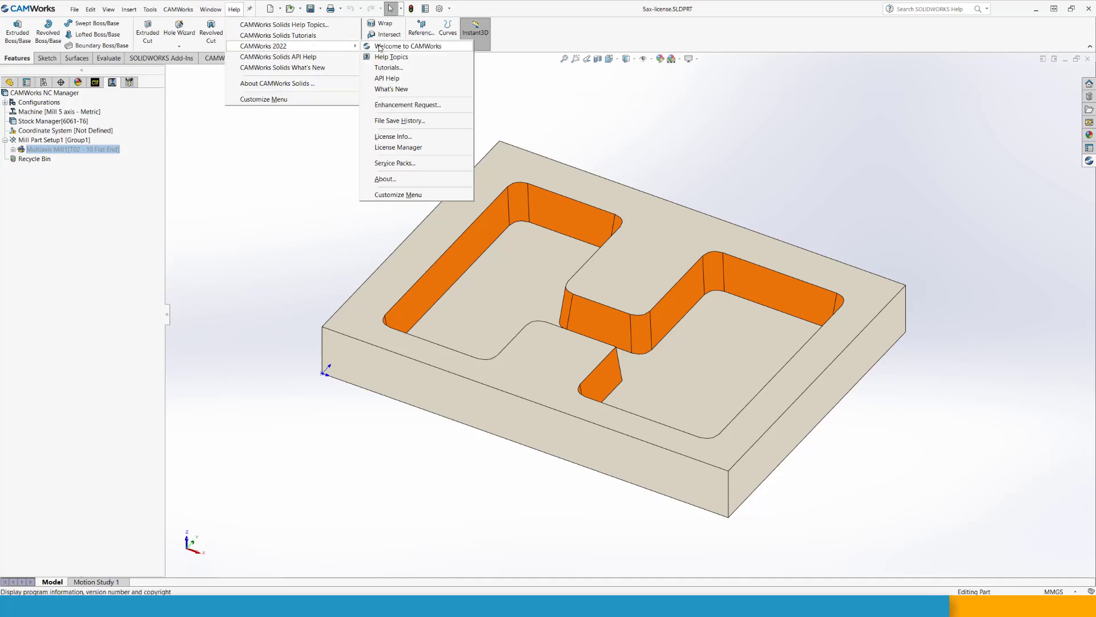
{"action": "left_click", "coordinate": [397, 140]}
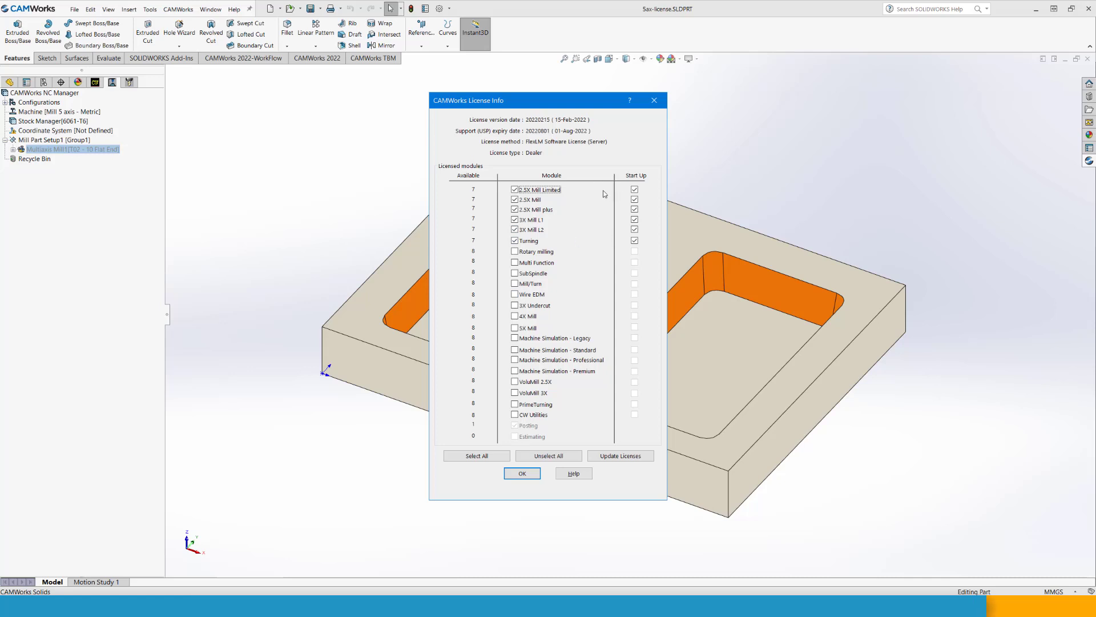
{"action": "left_click", "coordinate": [478, 457]}
{"action": "left_click", "coordinate": [622, 457]}
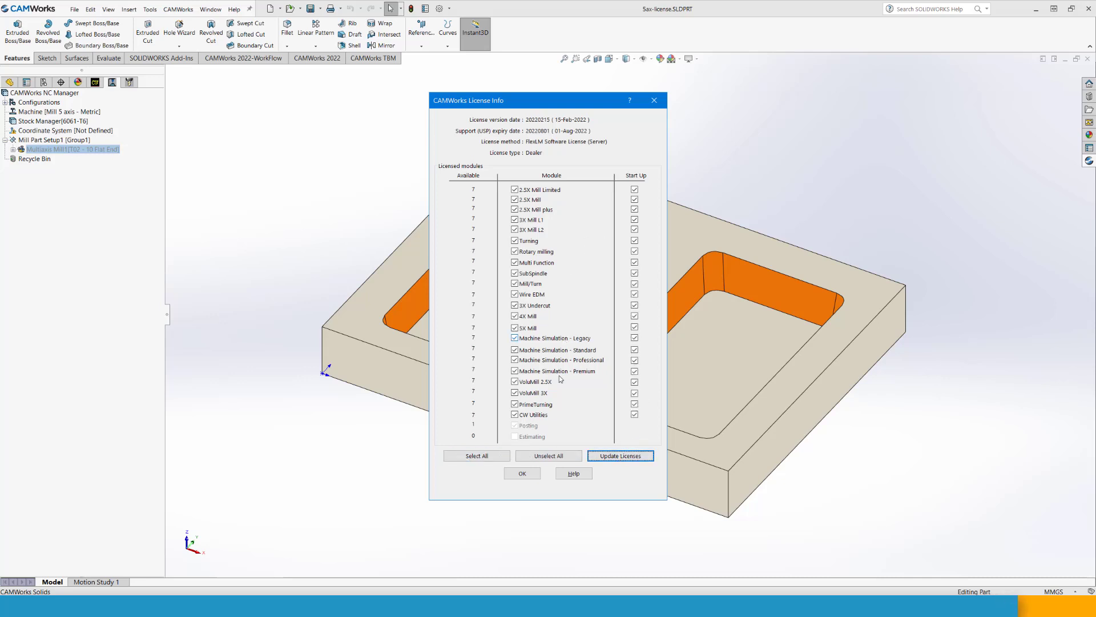
{"action": "left_click", "coordinate": [524, 475]}
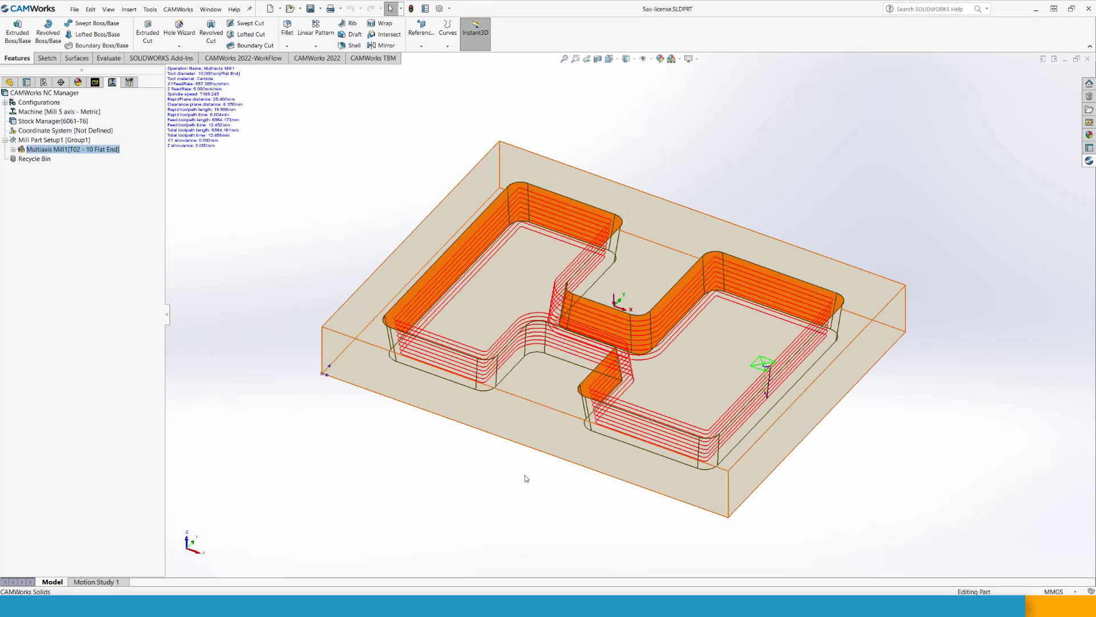
{"action": "left_click", "coordinate": [36, 160]}
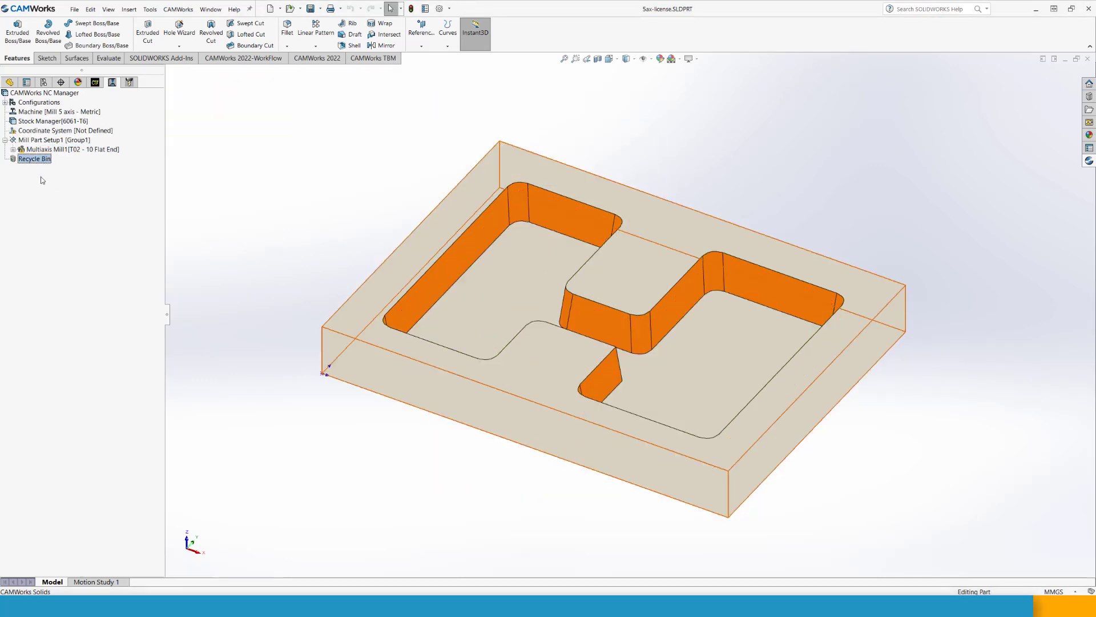
{"action": "left_click", "coordinate": [46, 150]}
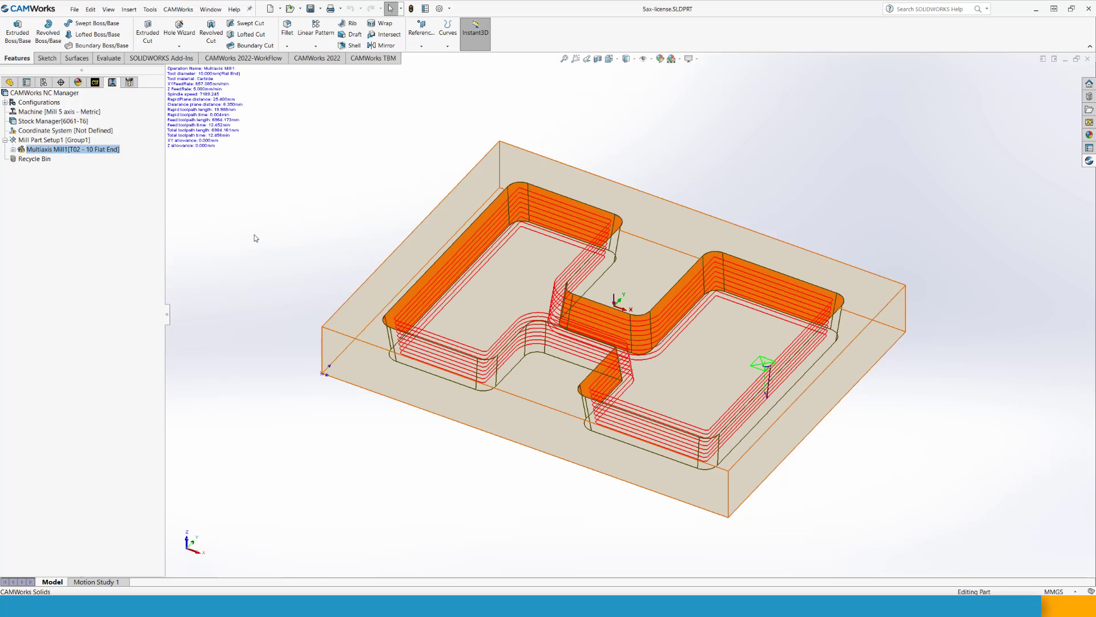